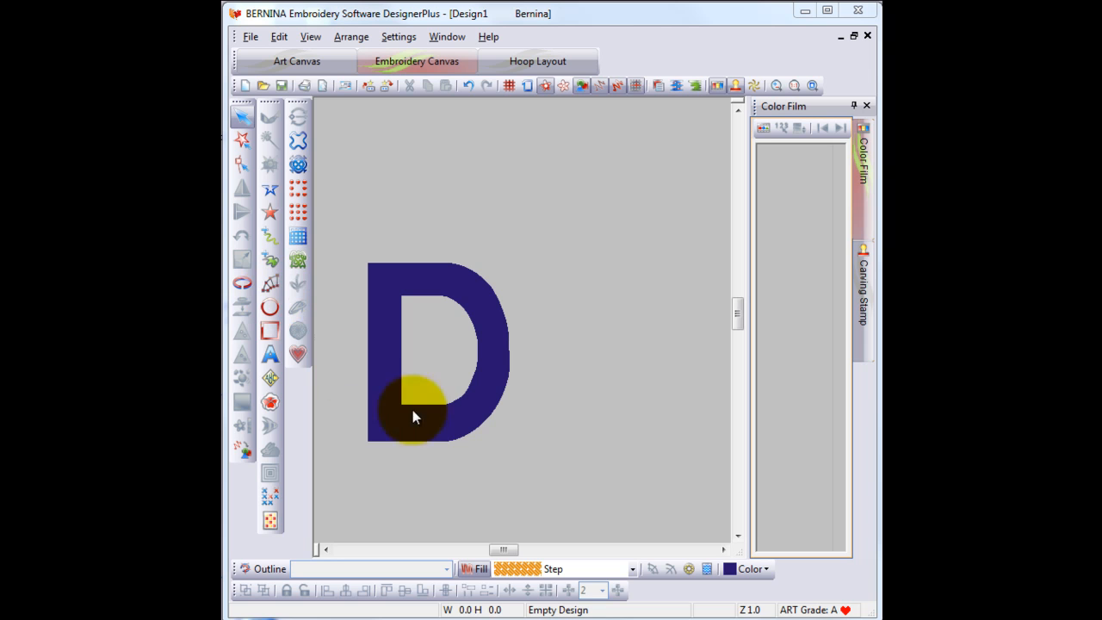
- Set the current thread colour to green
{"action": "left_click", "coordinate": [767, 569]}
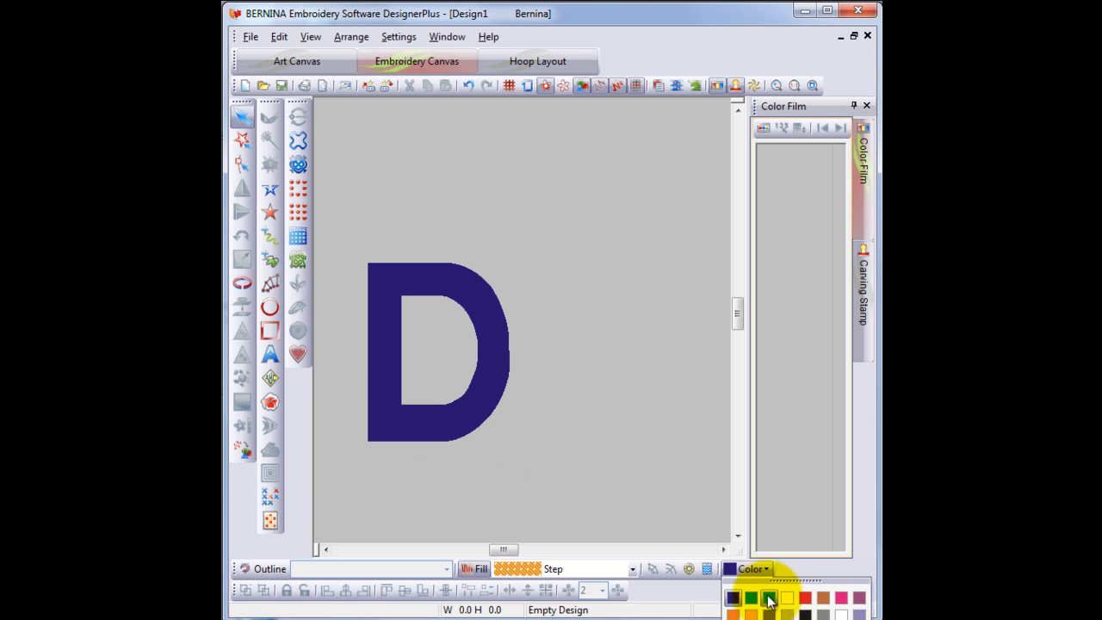
{"action": "left_click", "coordinate": [768, 598]}
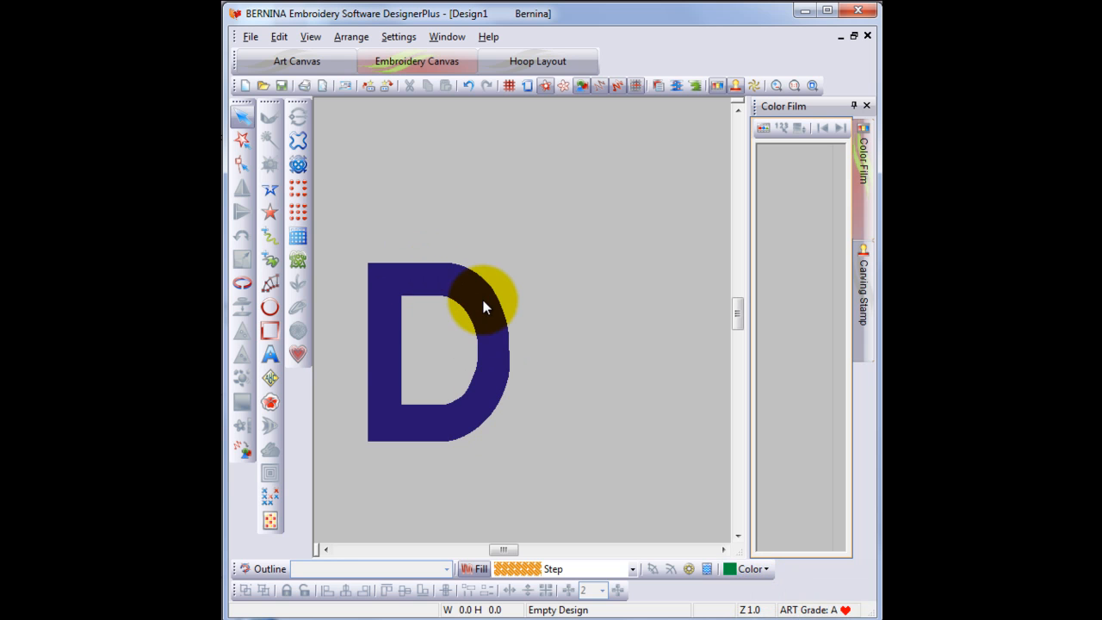
- Digitize a column shape to the right of the D by placing five pairs of side points
{"action": "left_click", "coordinate": [270, 281]}
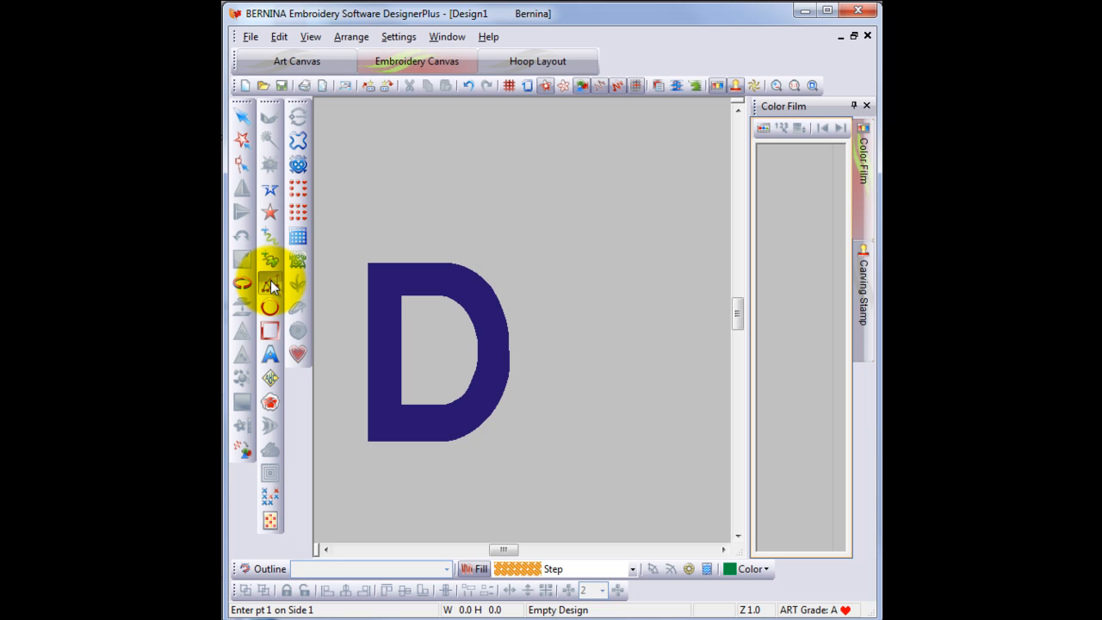
{"action": "left_click", "coordinate": [543, 127]}
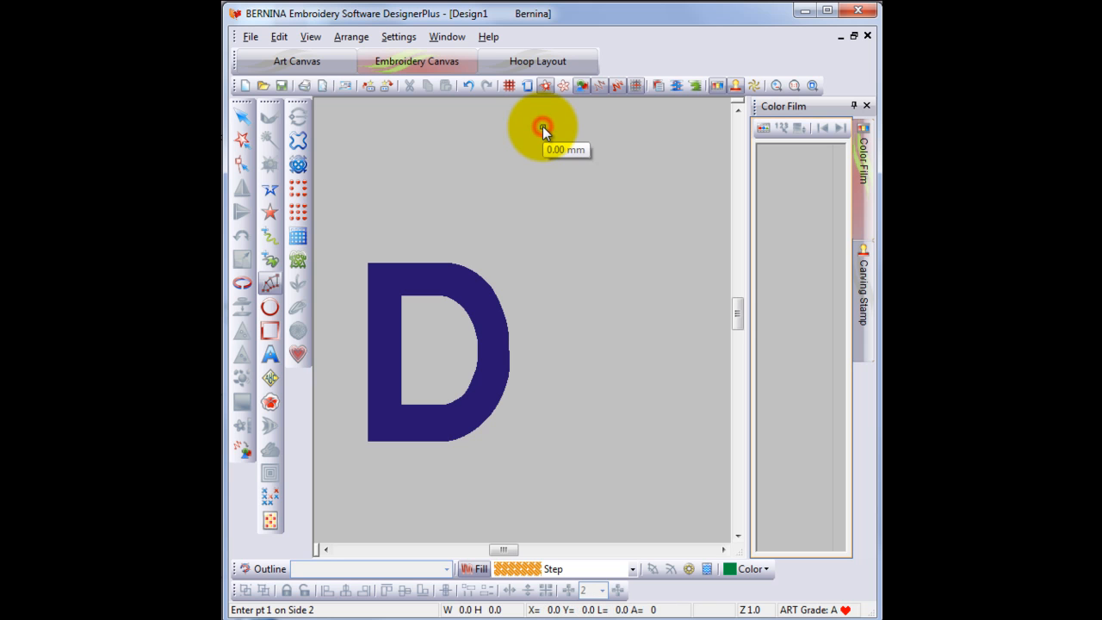
{"action": "left_click", "coordinate": [595, 125]}
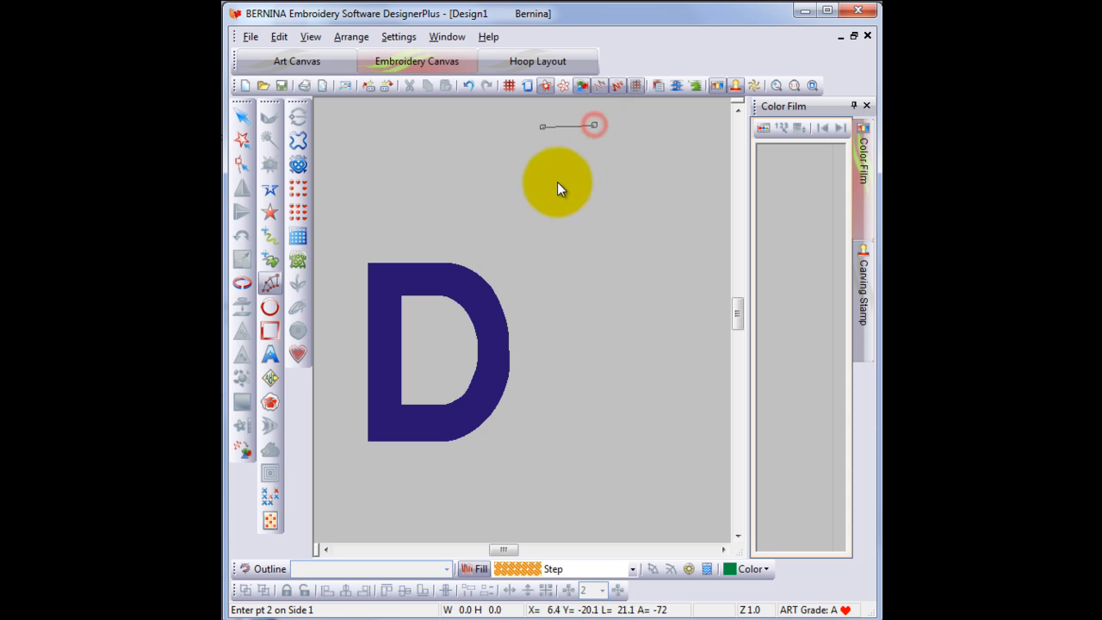
{"action": "left_click", "coordinate": [537, 187]}
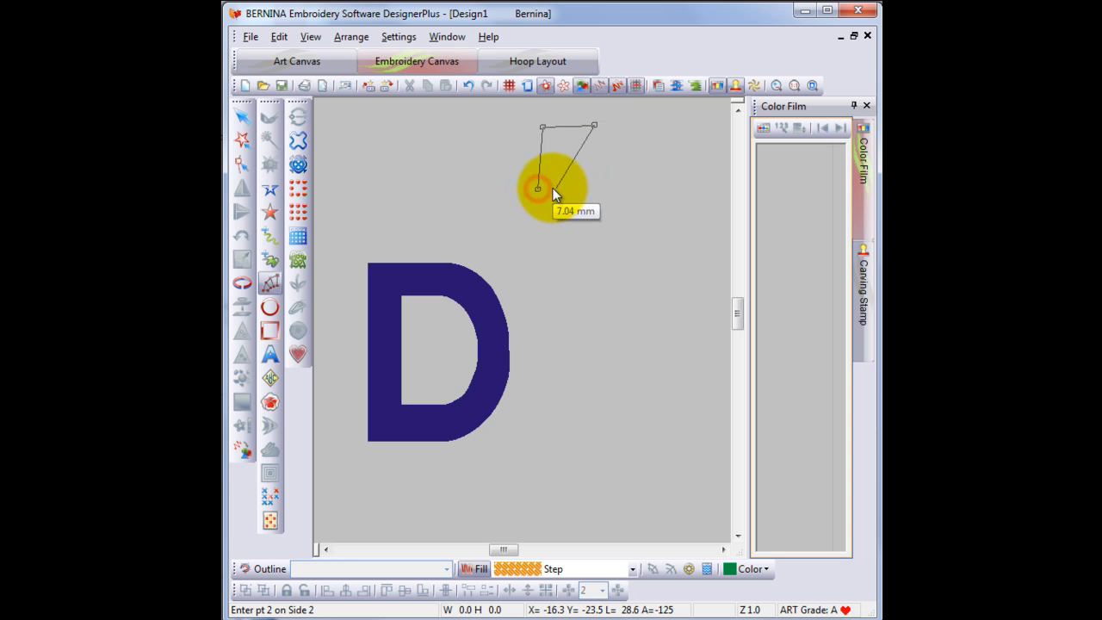
{"action": "left_click", "coordinate": [594, 158]}
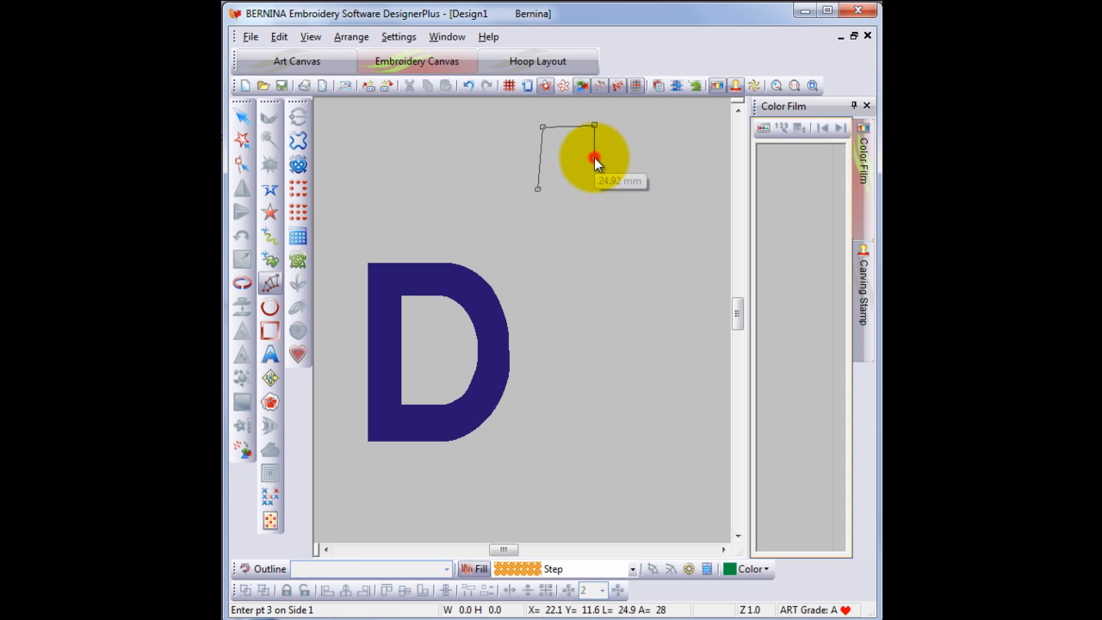
{"action": "left_click", "coordinate": [552, 248]}
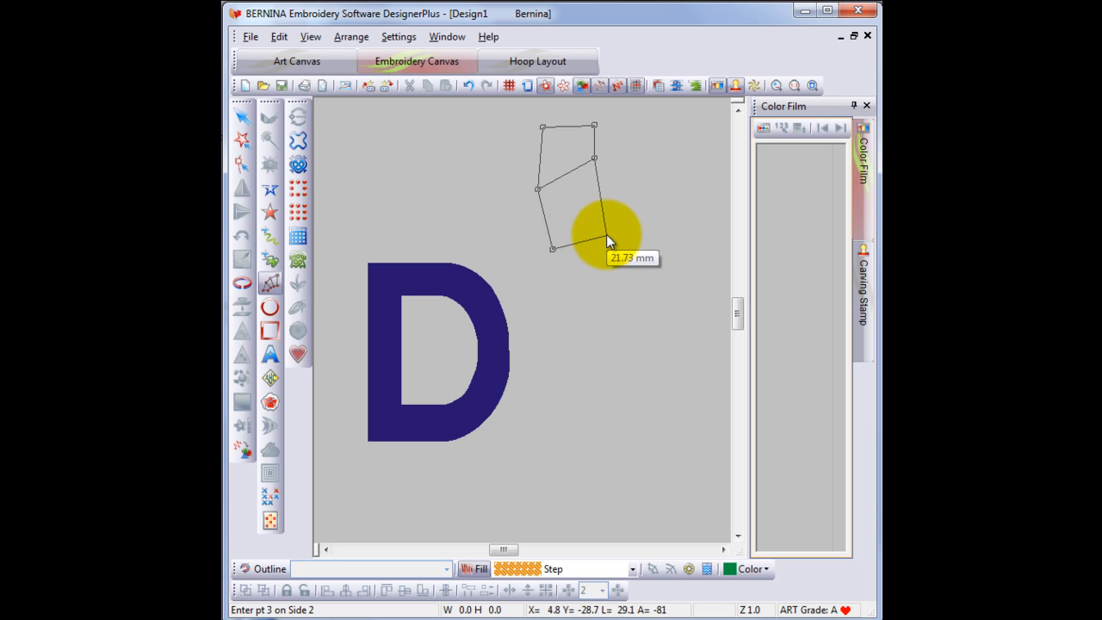
{"action": "left_click", "coordinate": [601, 273]}
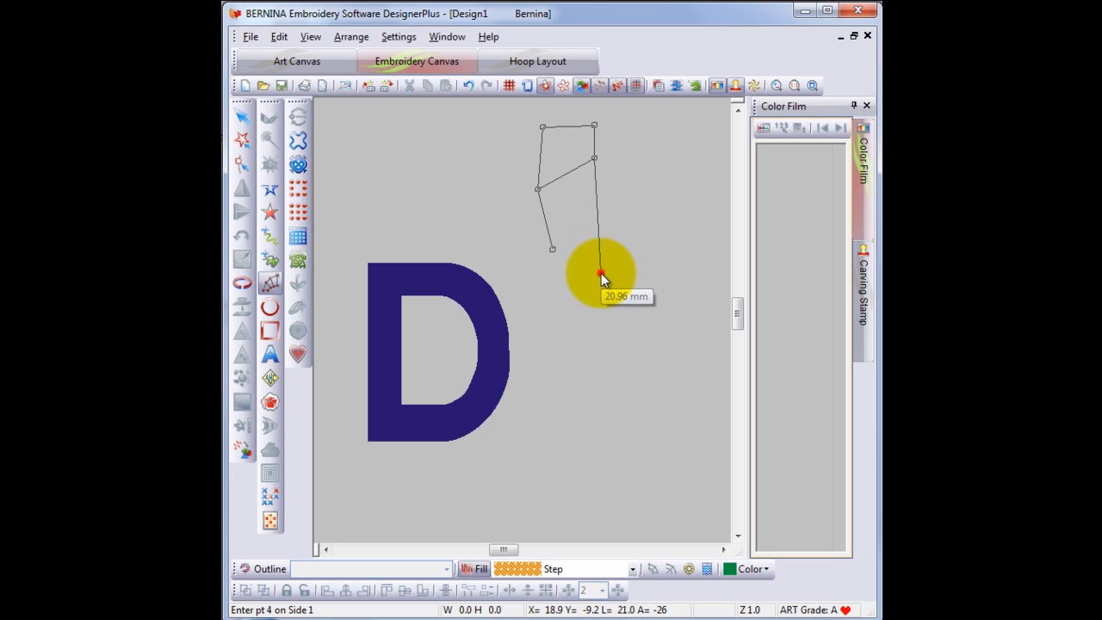
{"action": "left_click", "coordinate": [539, 290]}
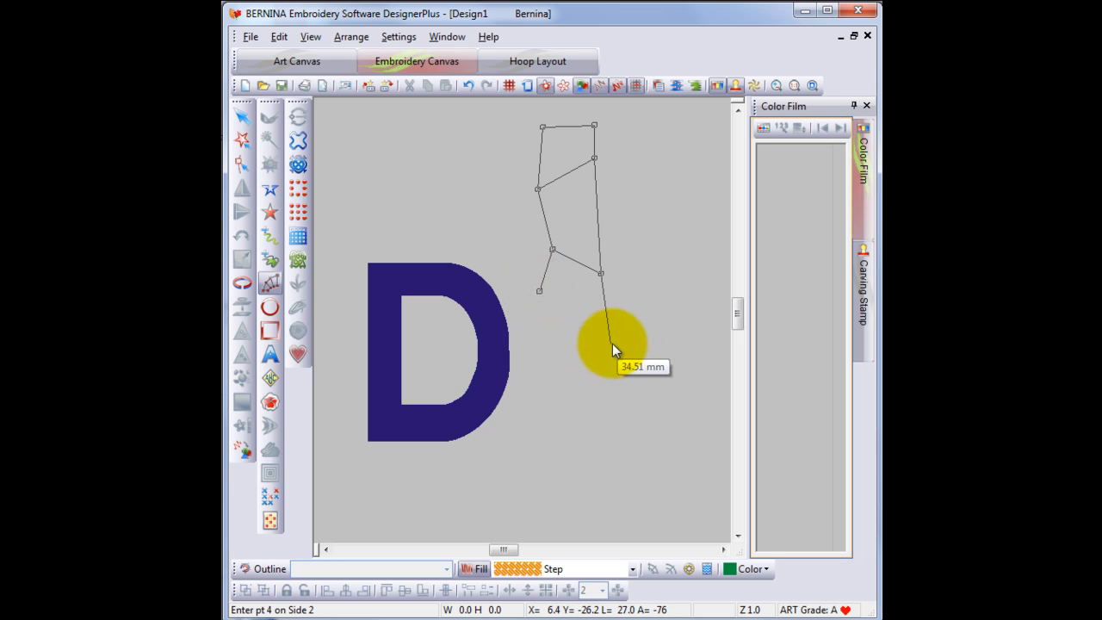
{"action": "left_click", "coordinate": [610, 342]}
{"action": "left_click", "coordinate": [551, 394]}
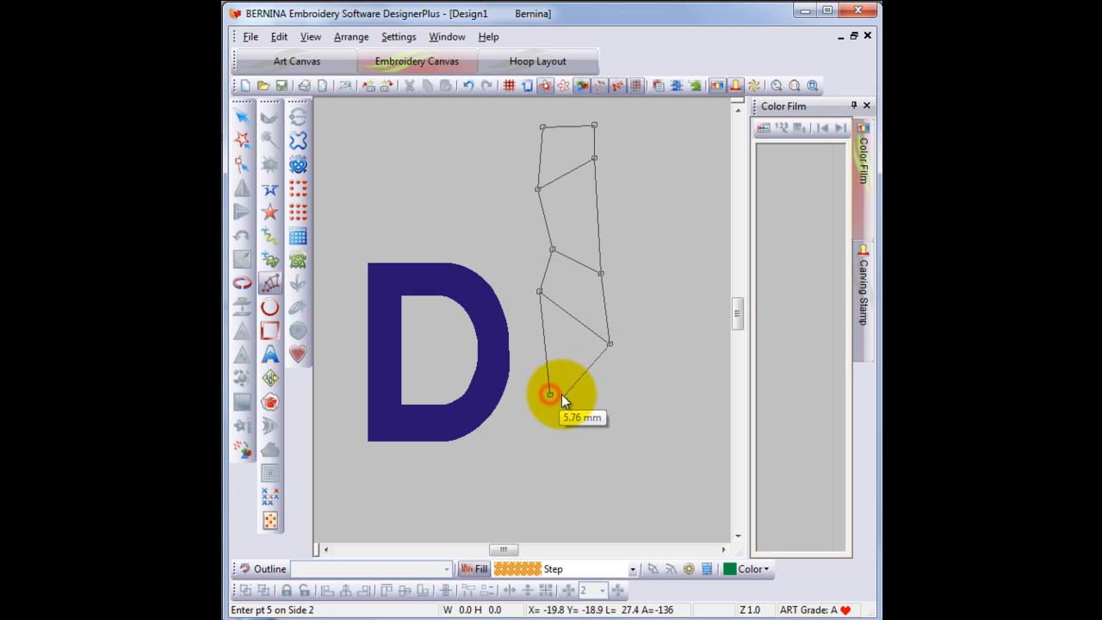
{"action": "left_click", "coordinate": [582, 392]}
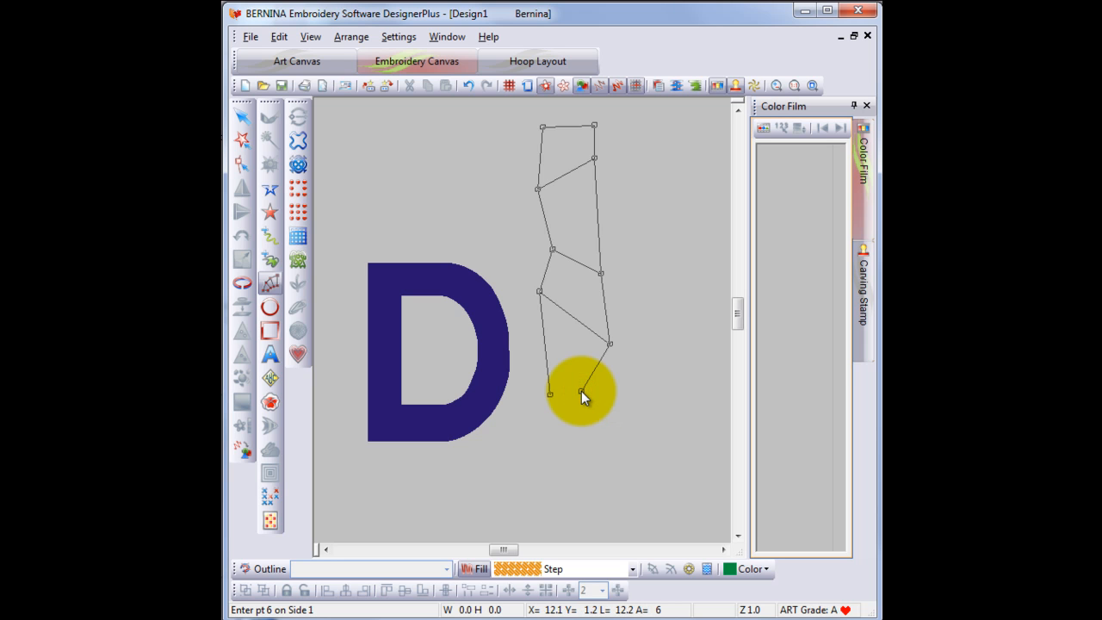
{"action": "key", "text": "Return"}
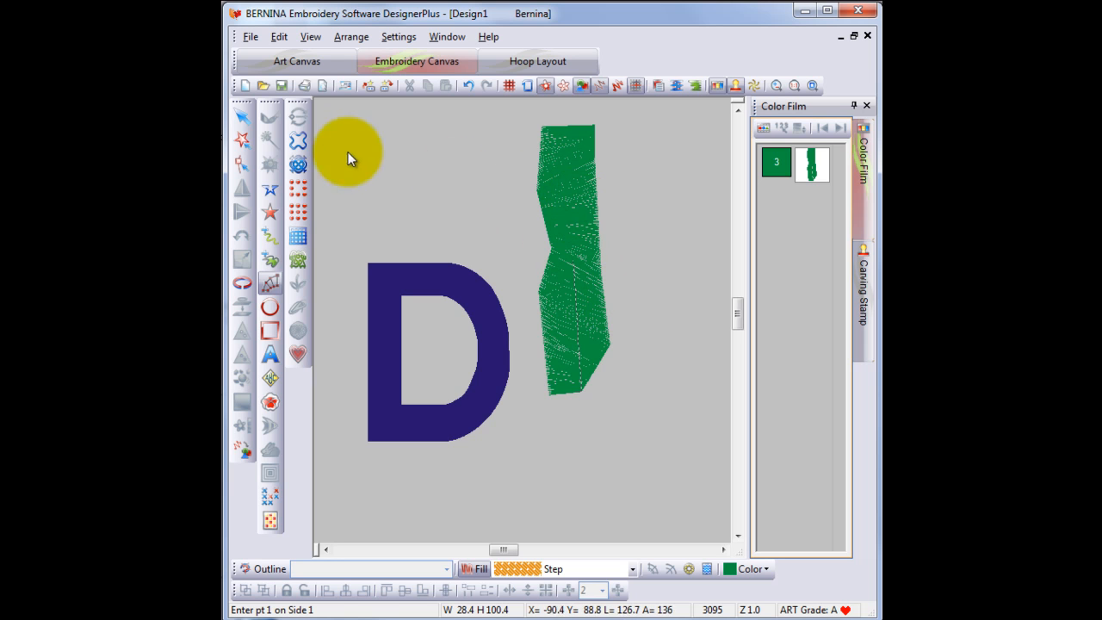
- Reshape the column by moving its second right-side point lower
{"action": "left_click", "coordinate": [250, 120]}
{"action": "left_click", "coordinate": [241, 167]}
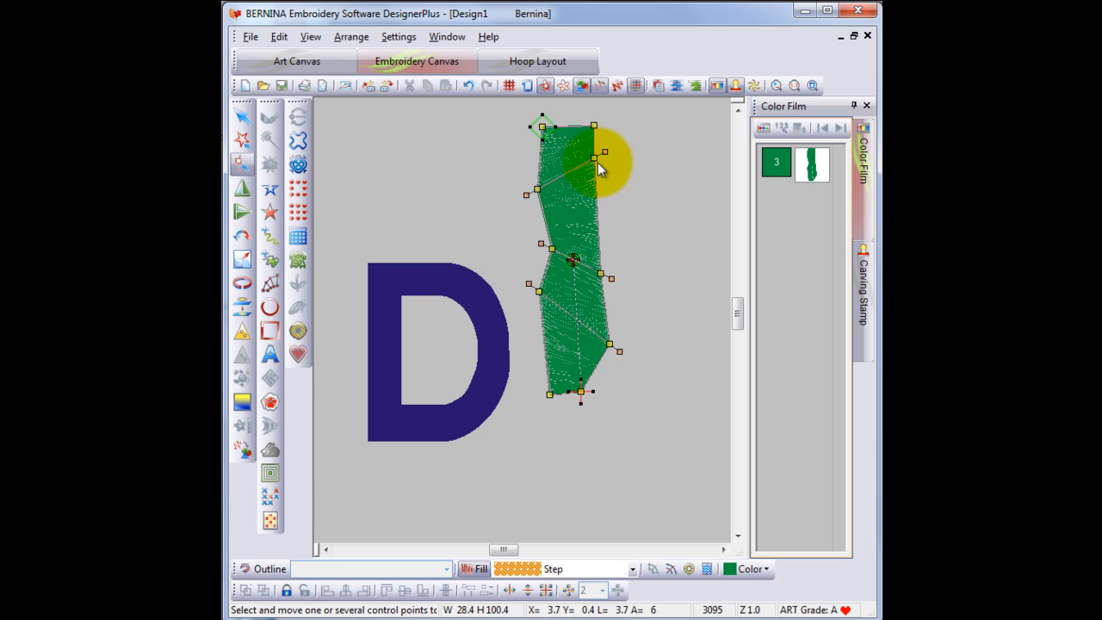
{"action": "left_click_drag", "start_coordinate": [594, 160], "coordinate": [593, 194]}
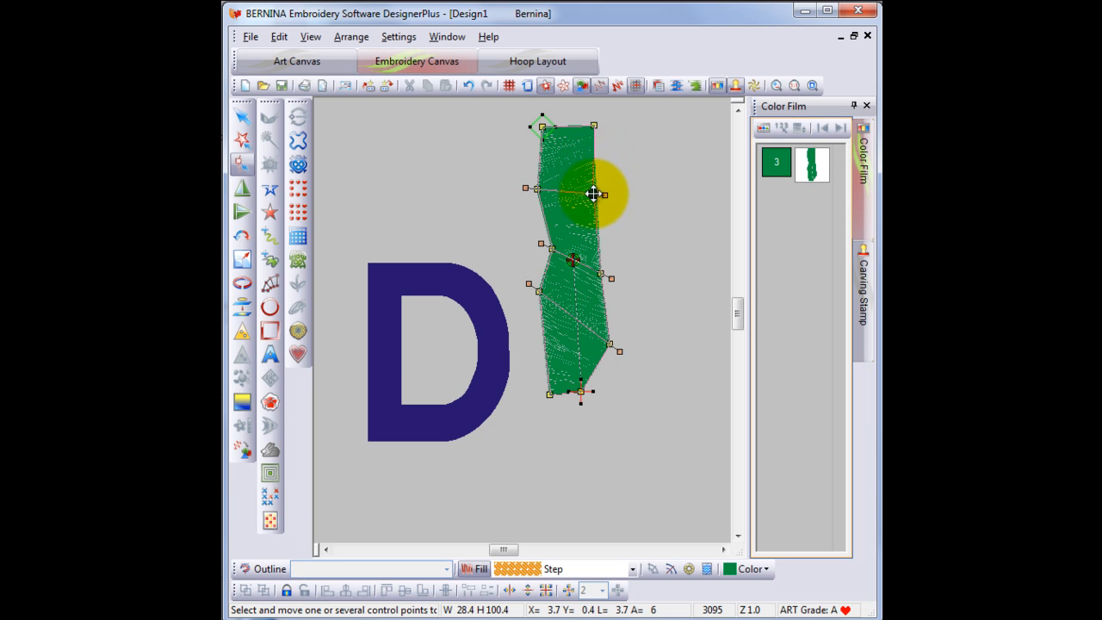
{"action": "left_click", "coordinate": [673, 173]}
- Select the column and delete it
{"action": "left_click", "coordinate": [242, 118]}
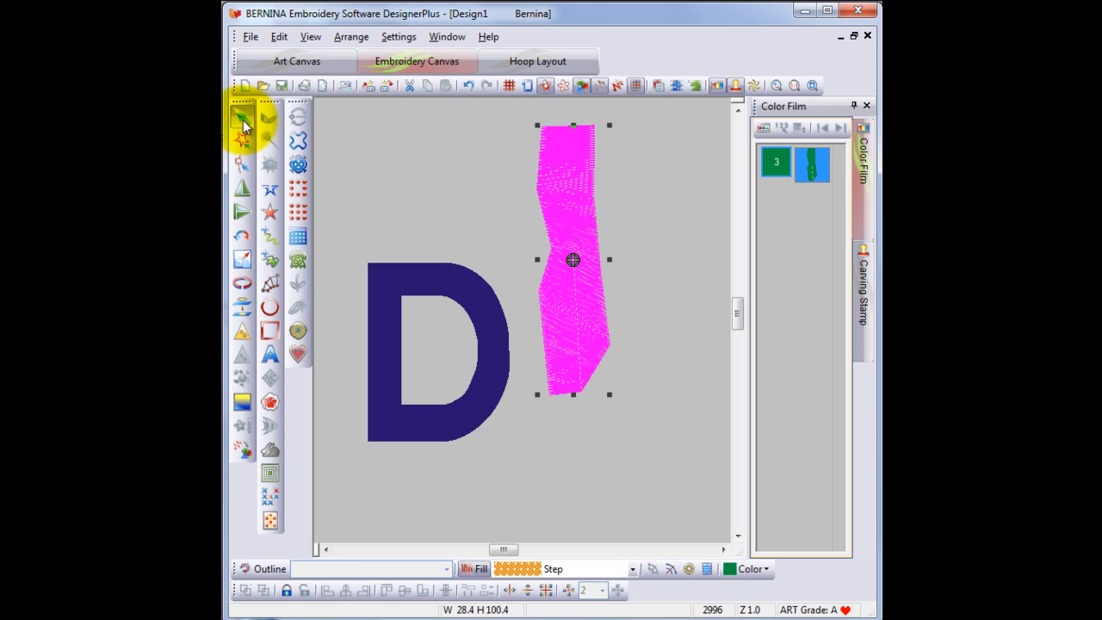
{"action": "key", "text": "Delete"}
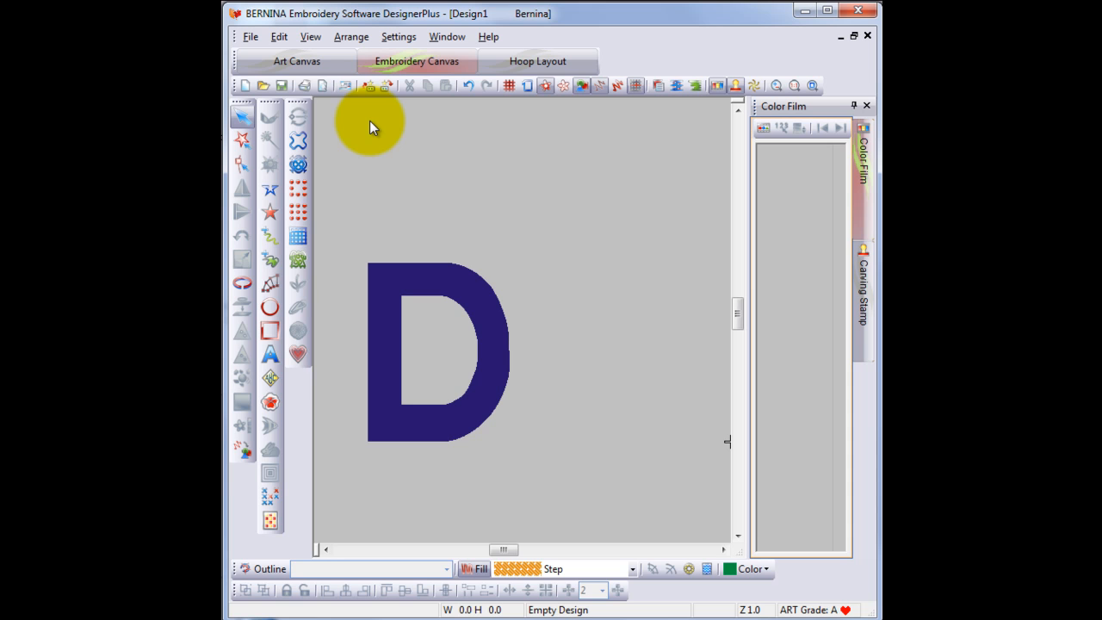
- Digitize a curved column above and right of the D, bending down toward the bottom
{"action": "left_click", "coordinate": [272, 277]}
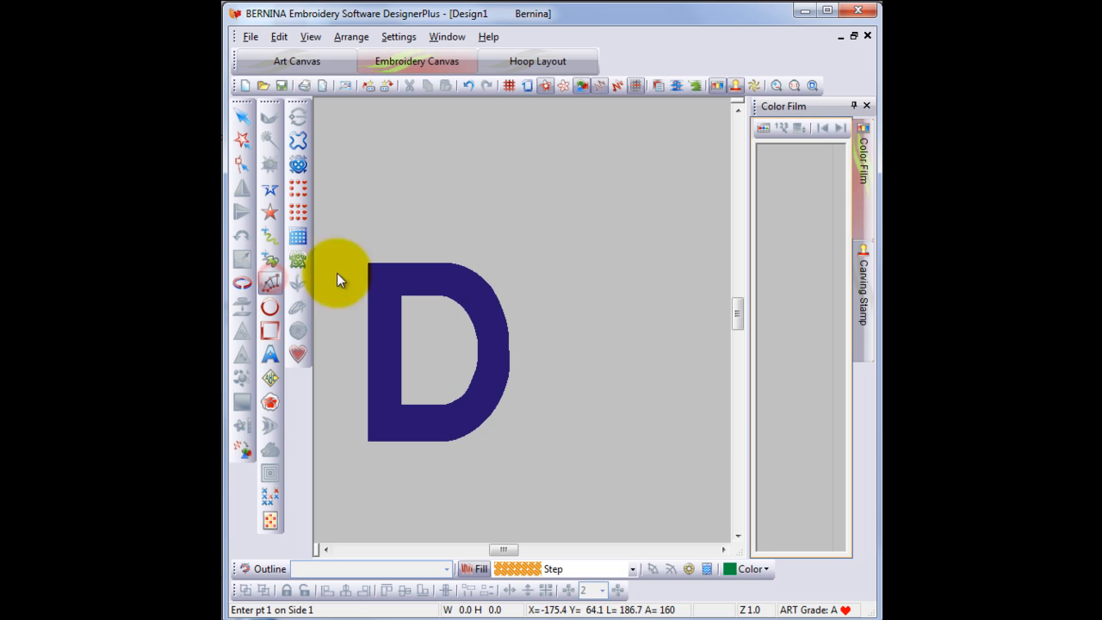
{"action": "left_click", "coordinate": [546, 154]}
{"action": "left_click", "coordinate": [586, 136]}
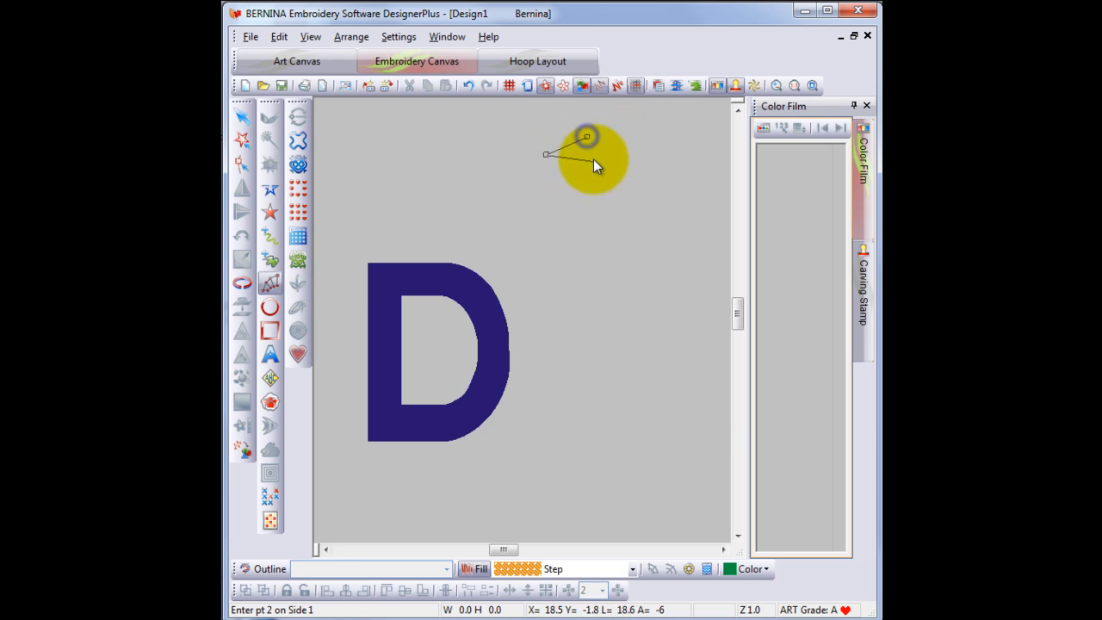
{"action": "left_click", "coordinate": [586, 212]}
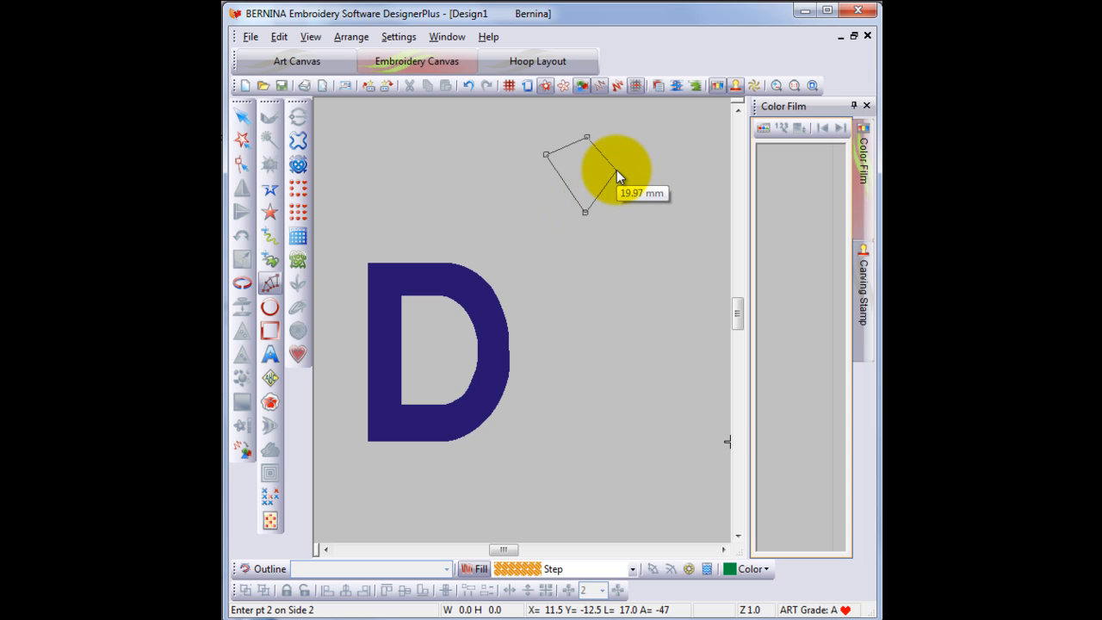
{"action": "left_click", "coordinate": [616, 169]}
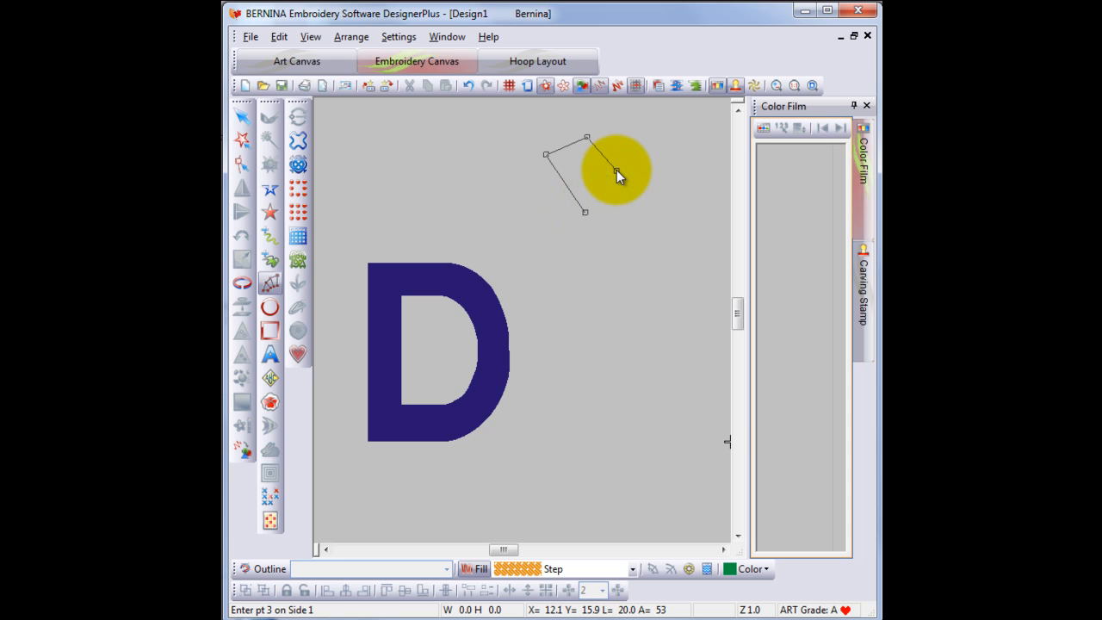
{"action": "left_click", "coordinate": [619, 229]}
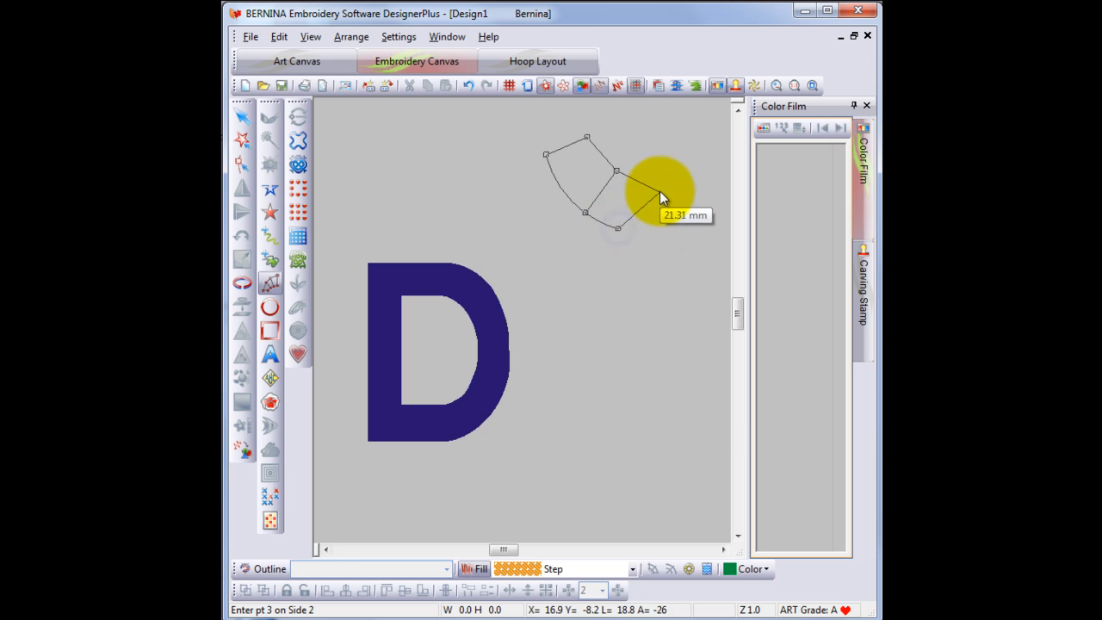
{"action": "left_click", "coordinate": [660, 181]}
{"action": "left_click", "coordinate": [664, 256]}
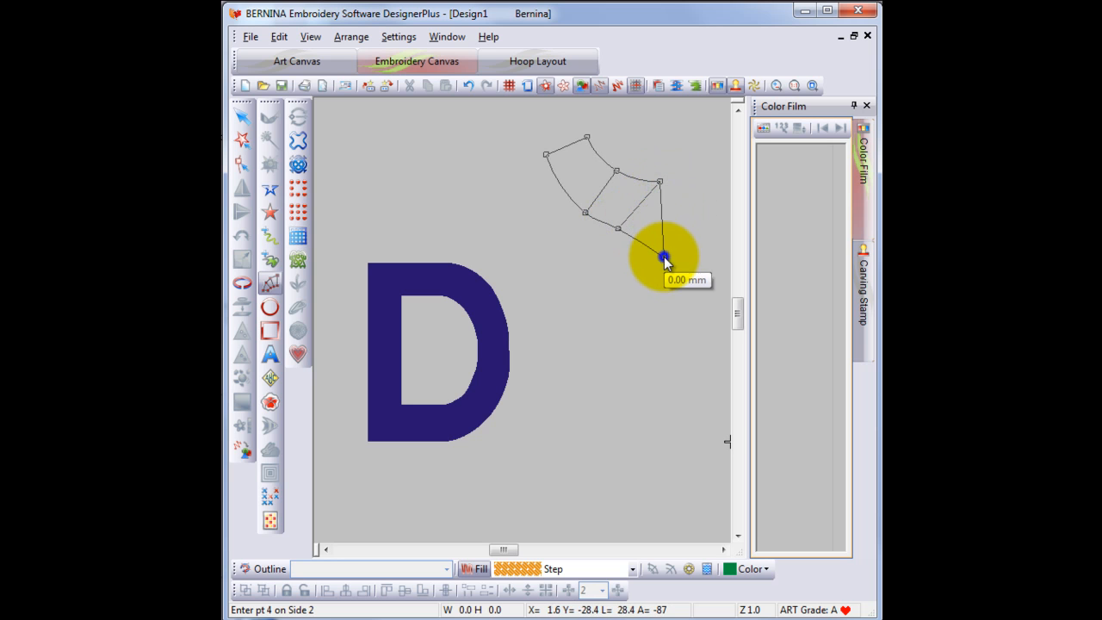
{"action": "left_click", "coordinate": [681, 252]}
{"action": "left_click", "coordinate": [617, 314]}
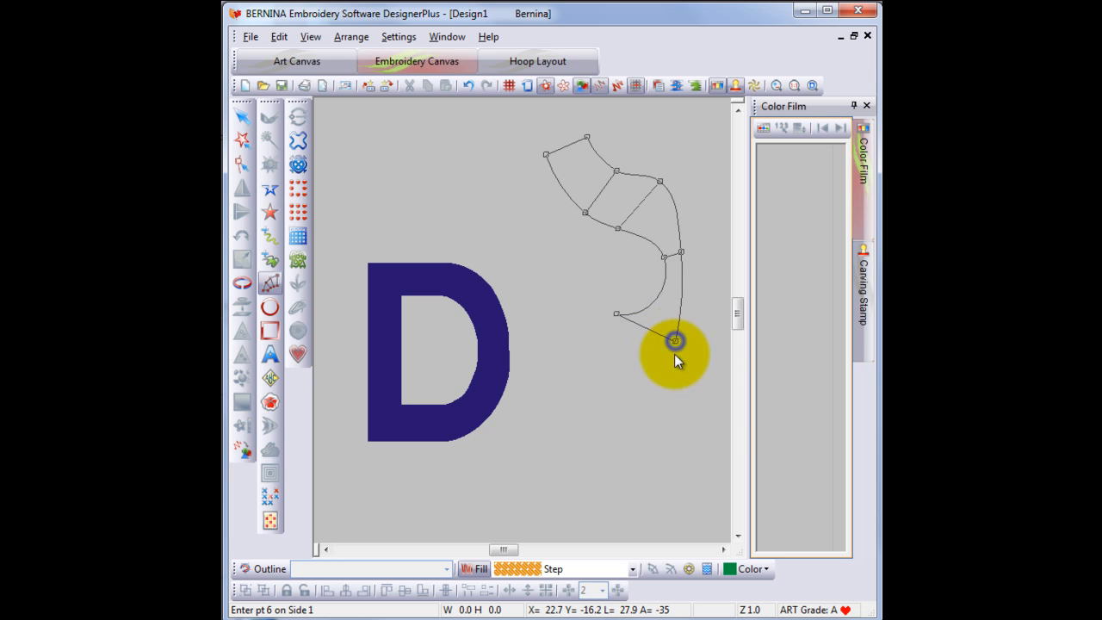
{"action": "left_click", "coordinate": [606, 397]}
{"action": "left_click", "coordinate": [648, 400]}
{"action": "key", "text": "Return"}
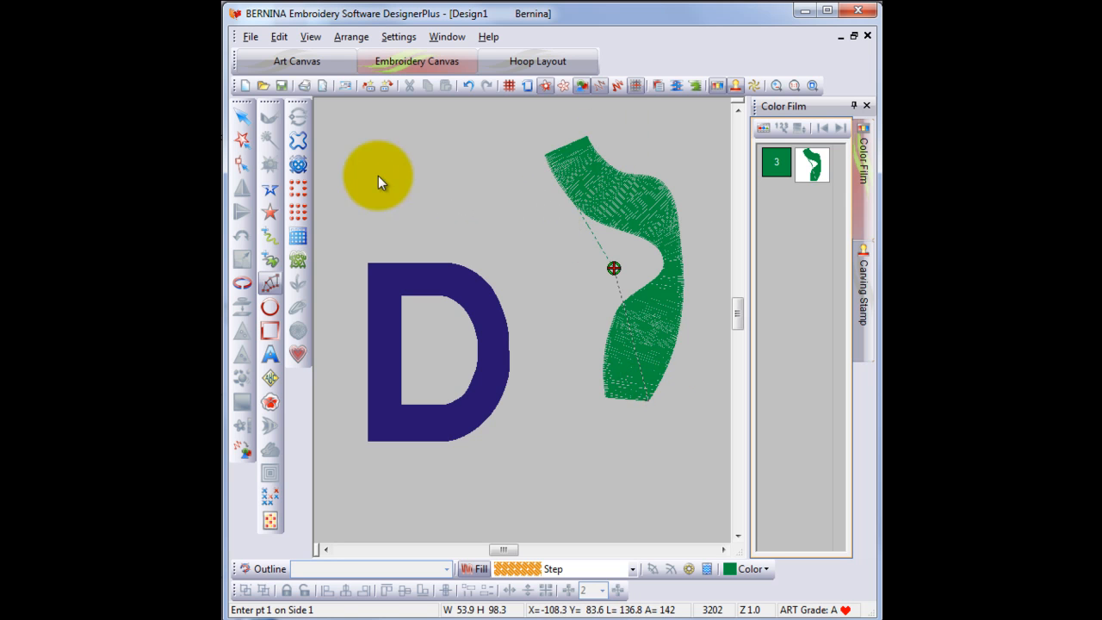
- Reshape the curved column by pulling two right-edge control points outward
{"action": "left_click", "coordinate": [242, 116]}
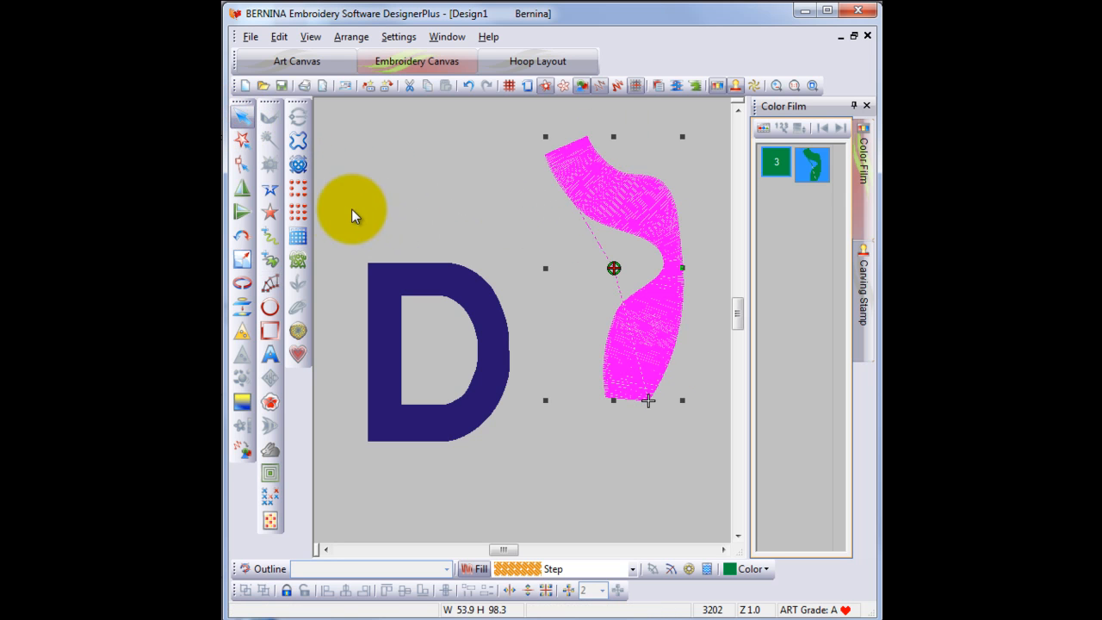
{"action": "left_click", "coordinate": [247, 171]}
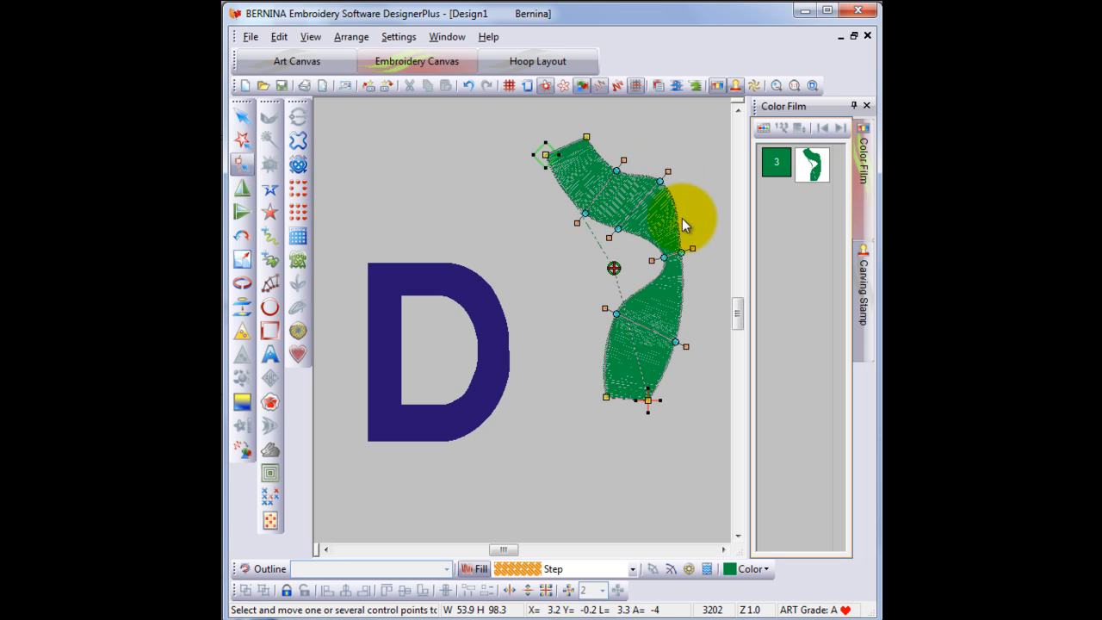
{"action": "left_click_drag", "start_coordinate": [680, 252], "coordinate": [697, 252]}
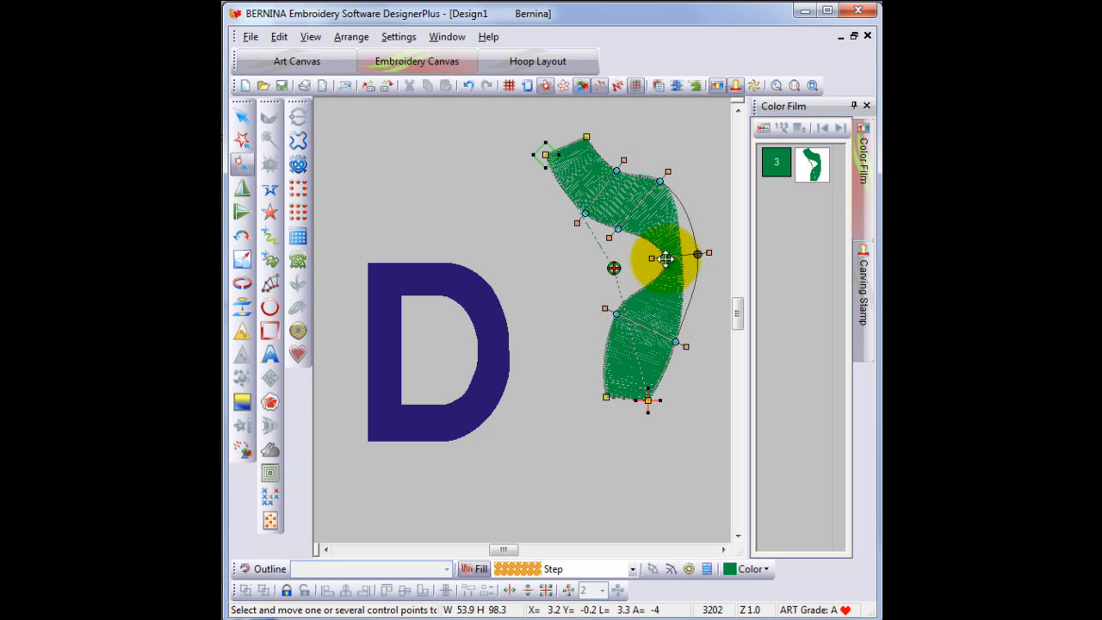
{"action": "left_click", "coordinate": [665, 258]}
{"action": "left_click_drag", "start_coordinate": [672, 342], "coordinate": [684, 315]}
{"action": "left_click", "coordinate": [242, 115]}
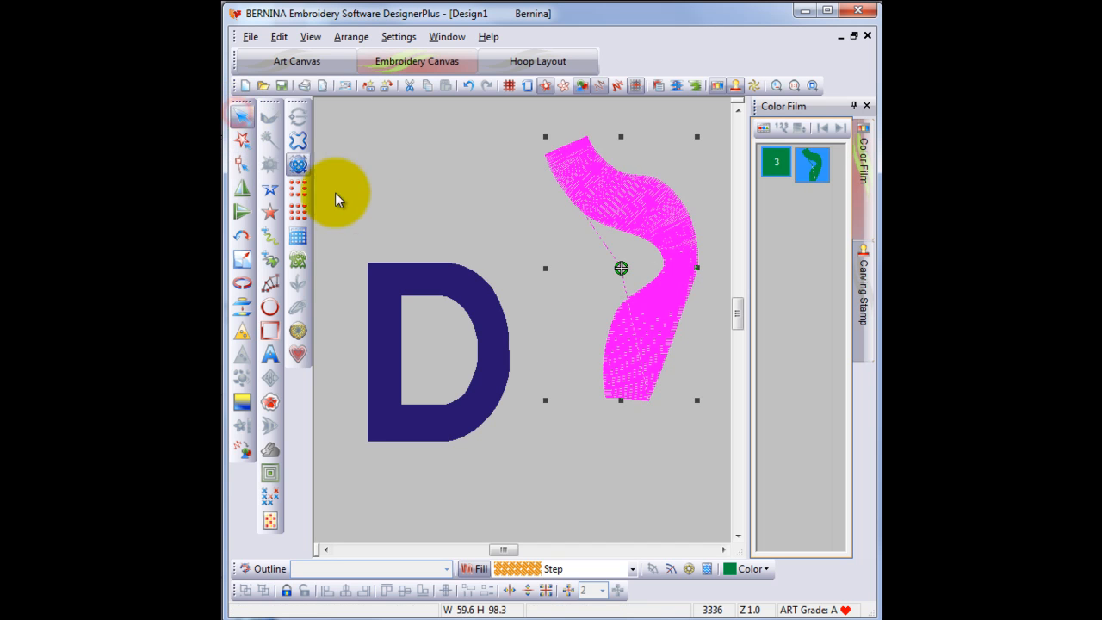
- Select the curved column and delete it
{"action": "left_click", "coordinate": [364, 175]}
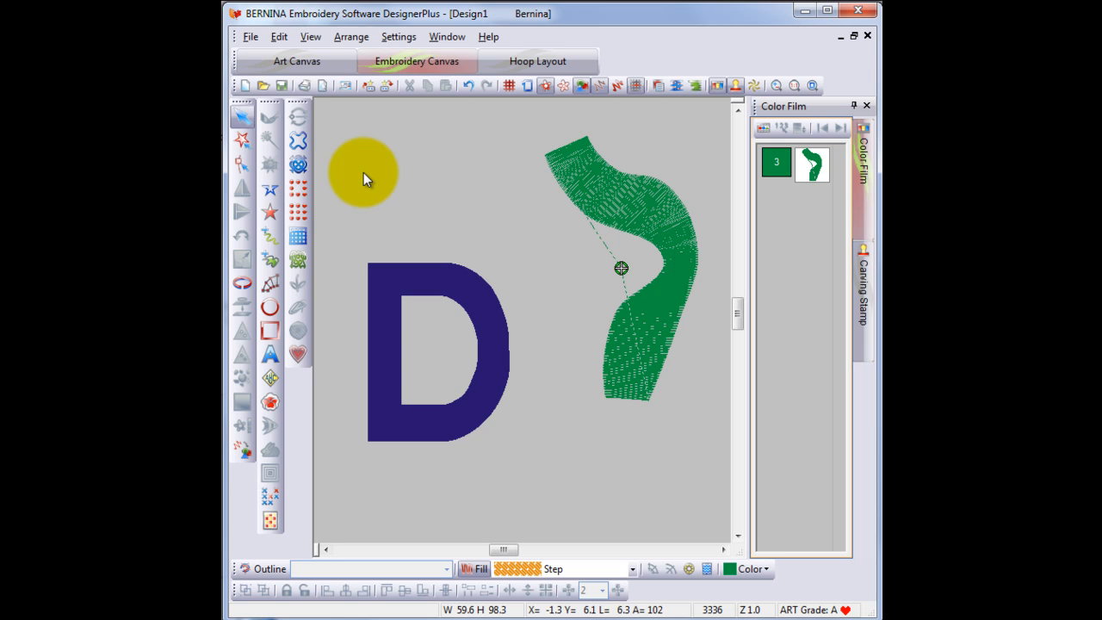
{"action": "left_click", "coordinate": [653, 212]}
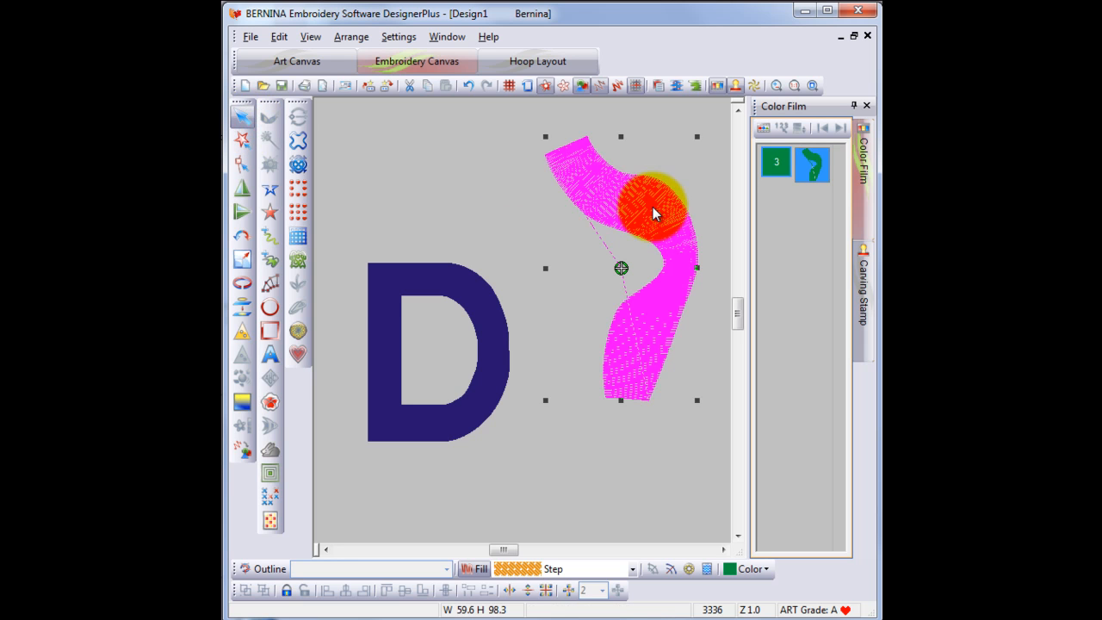
{"action": "key", "text": "Delete"}
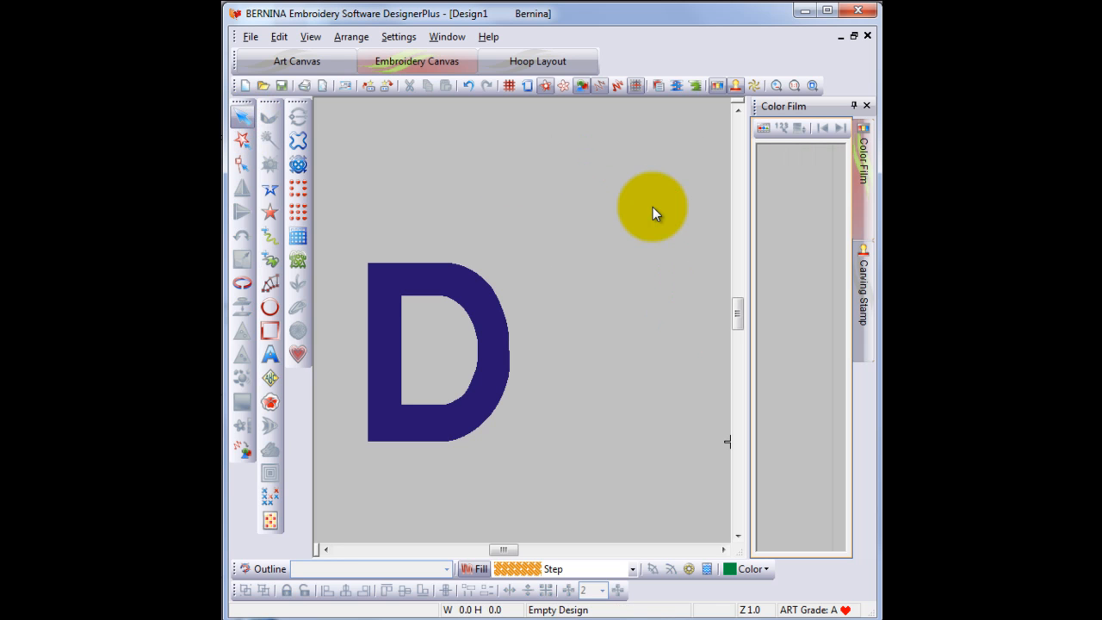
- Digitize a column right of the D, zigzagging down in several bent segments
{"action": "left_click", "coordinate": [275, 283]}
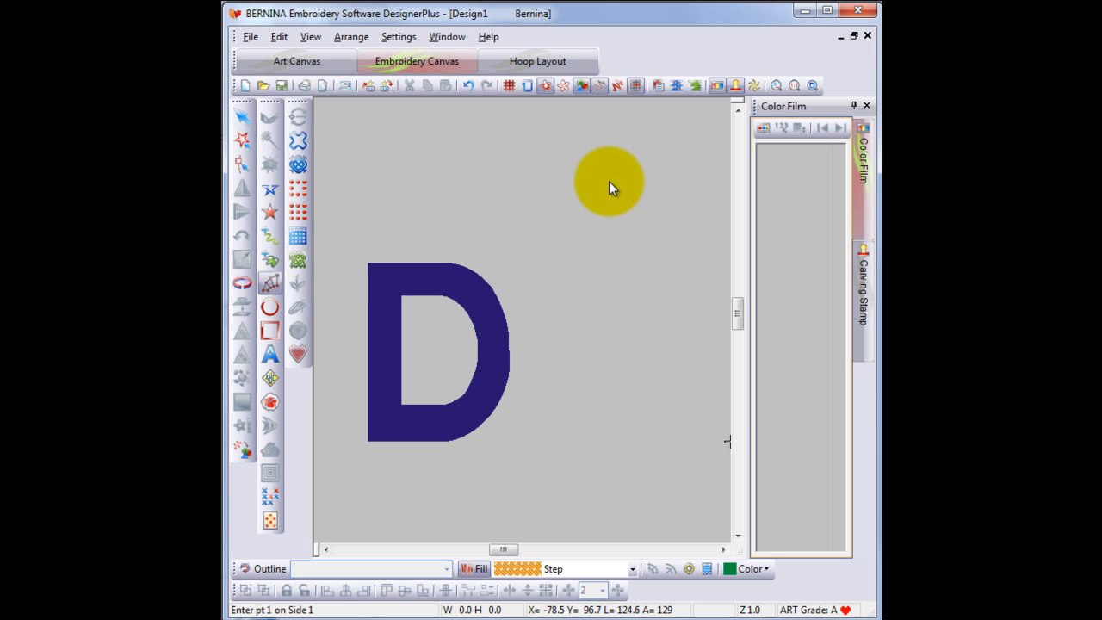
{"action": "left_click", "coordinate": [591, 152]}
{"action": "left_click", "coordinate": [649, 152]}
{"action": "left_click", "coordinate": [595, 204]}
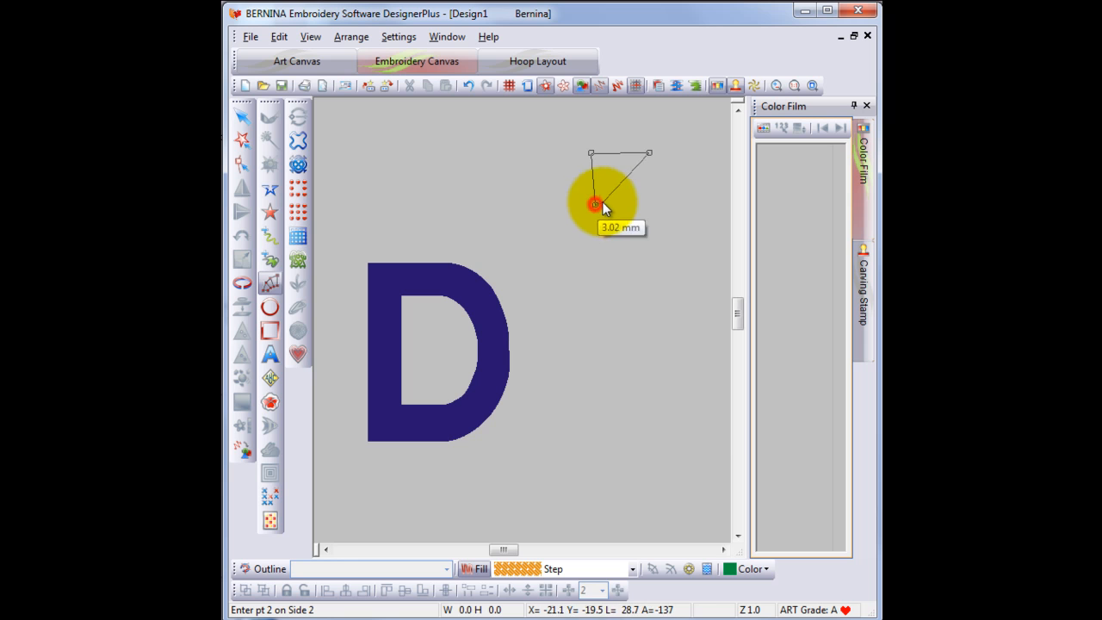
{"action": "left_click", "coordinate": [608, 249]}
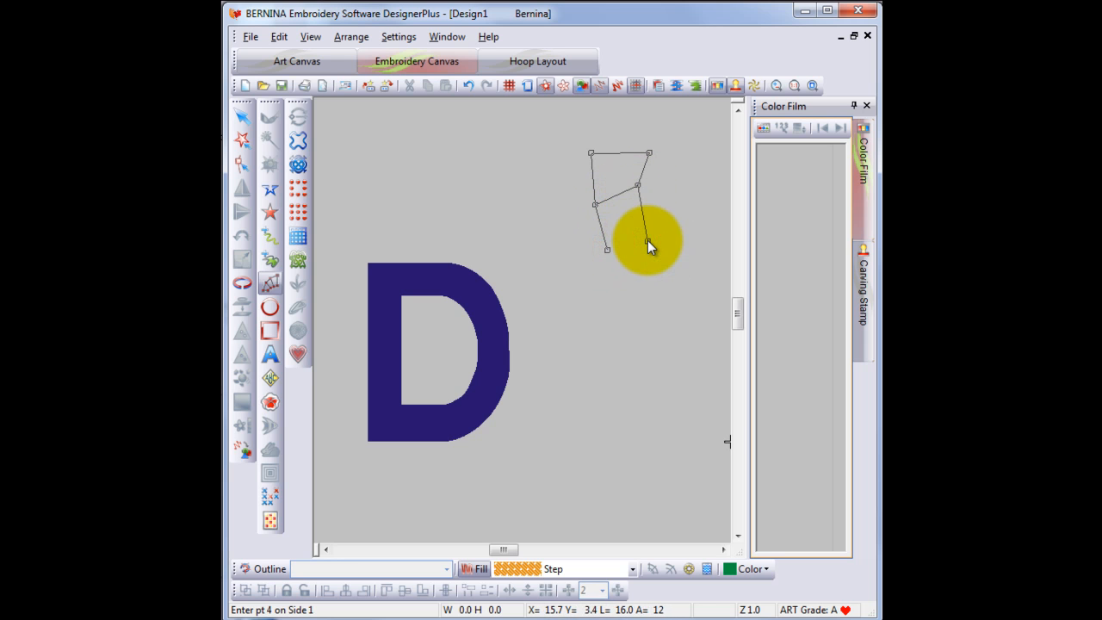
{"action": "left_click", "coordinate": [648, 241]}
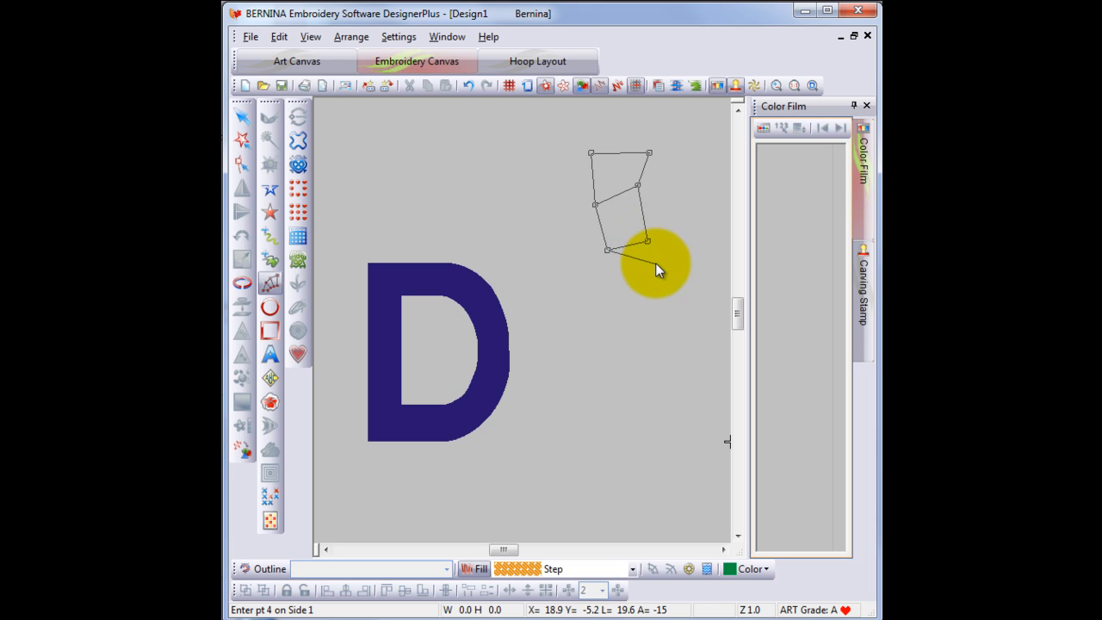
{"action": "left_click", "coordinate": [655, 263]}
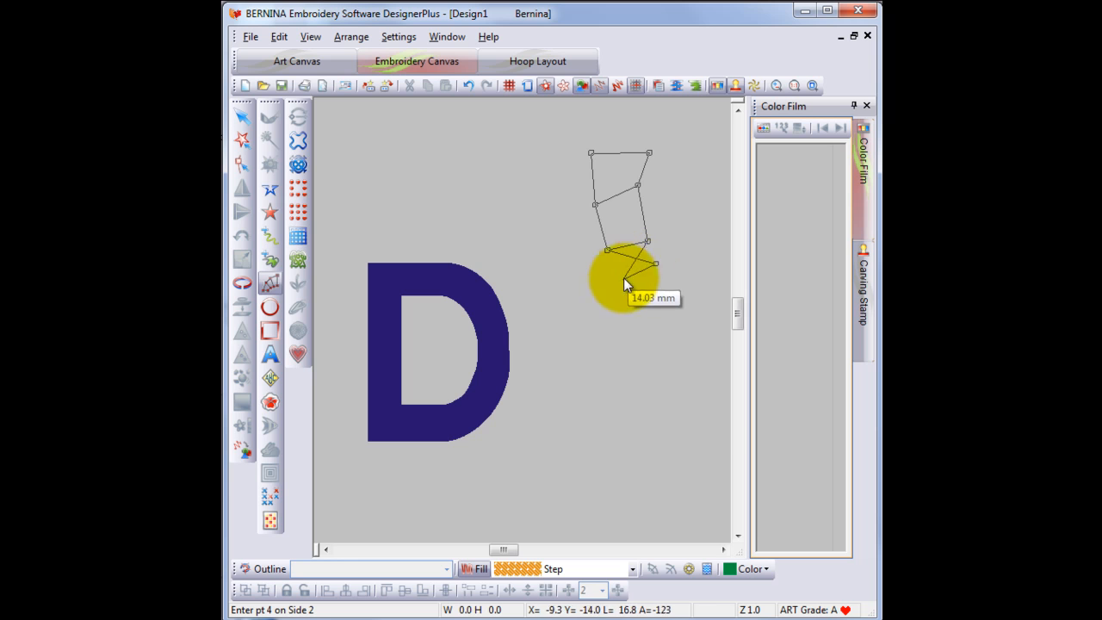
{"action": "left_click", "coordinate": [602, 289]}
{"action": "left_click", "coordinate": [675, 318]}
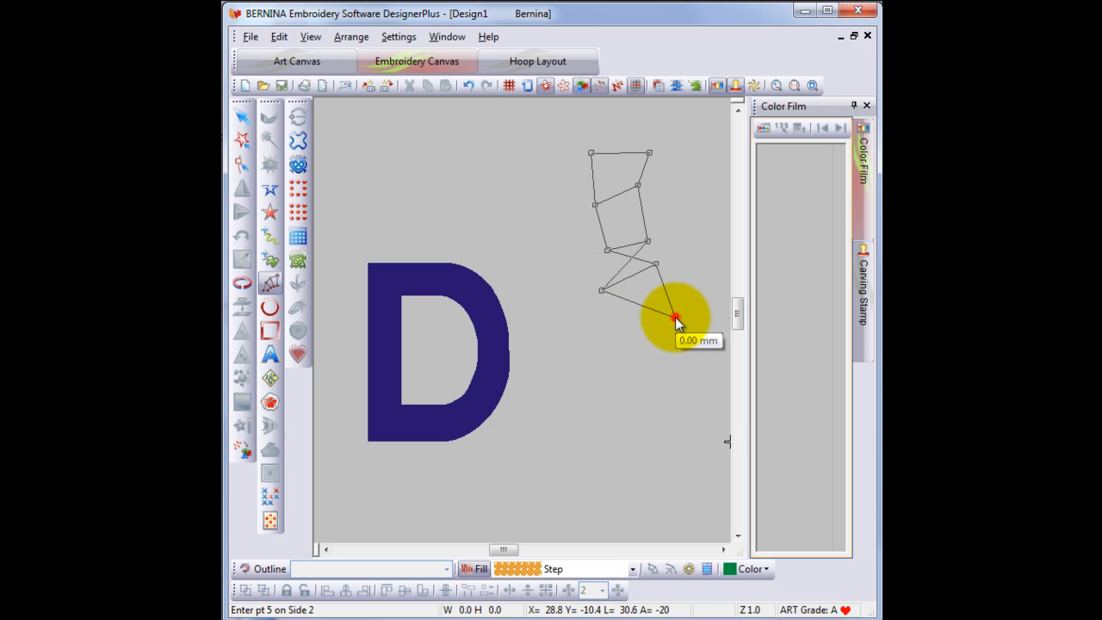
{"action": "left_click", "coordinate": [628, 334]}
{"action": "left_click", "coordinate": [689, 360]}
{"action": "left_click", "coordinate": [639, 379]}
{"action": "key", "text": "Return"}
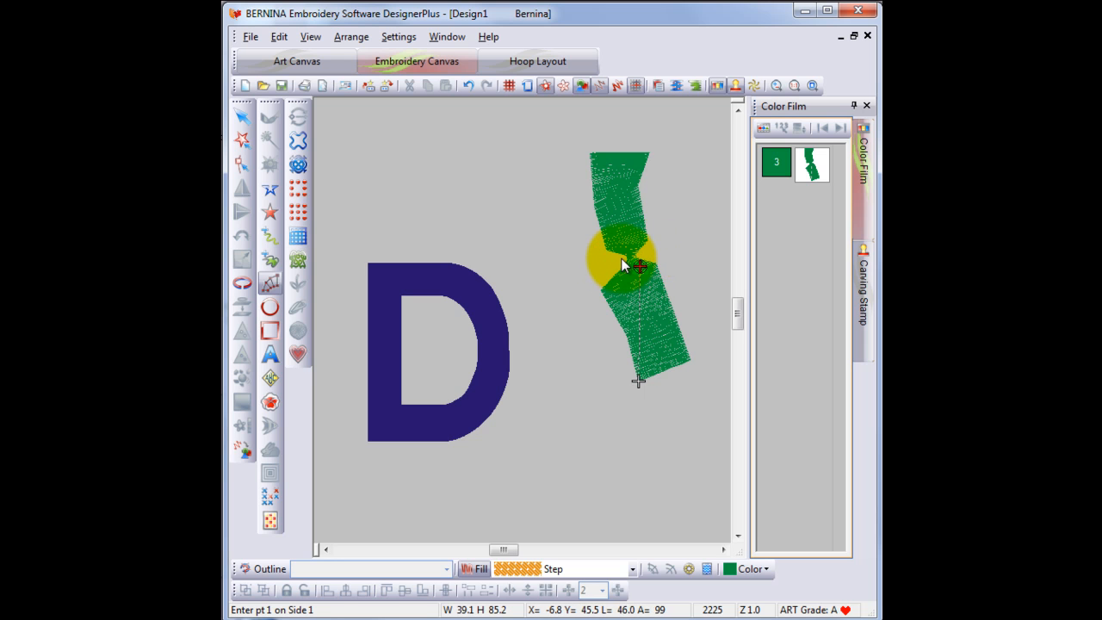
- Select the bent column right of the D and delete it
{"action": "left_click", "coordinate": [243, 118]}
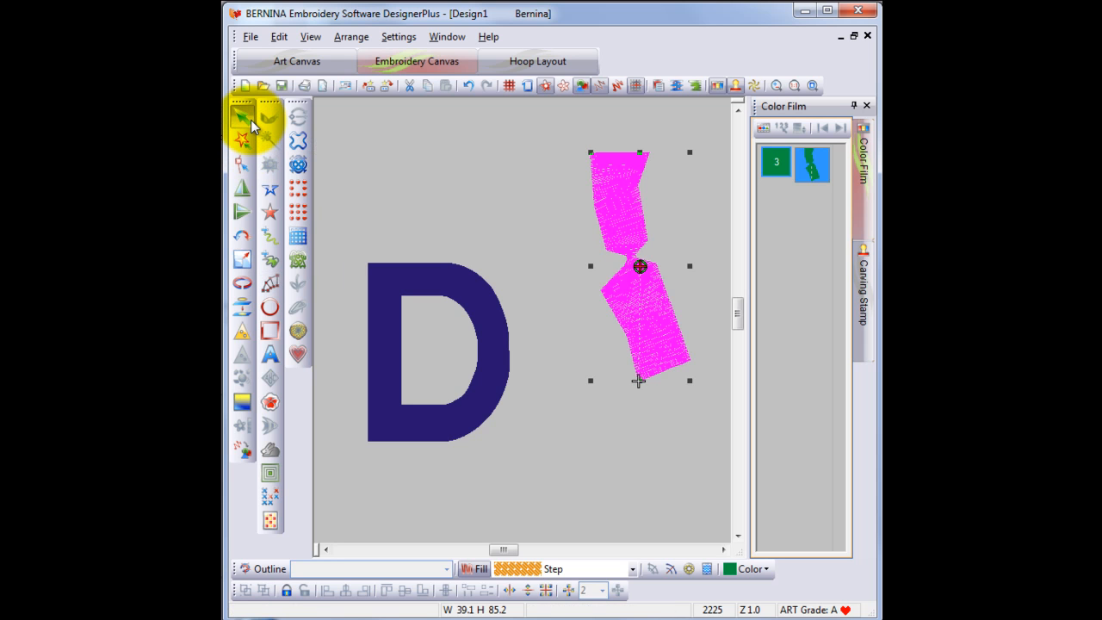
{"action": "key", "text": "Delete"}
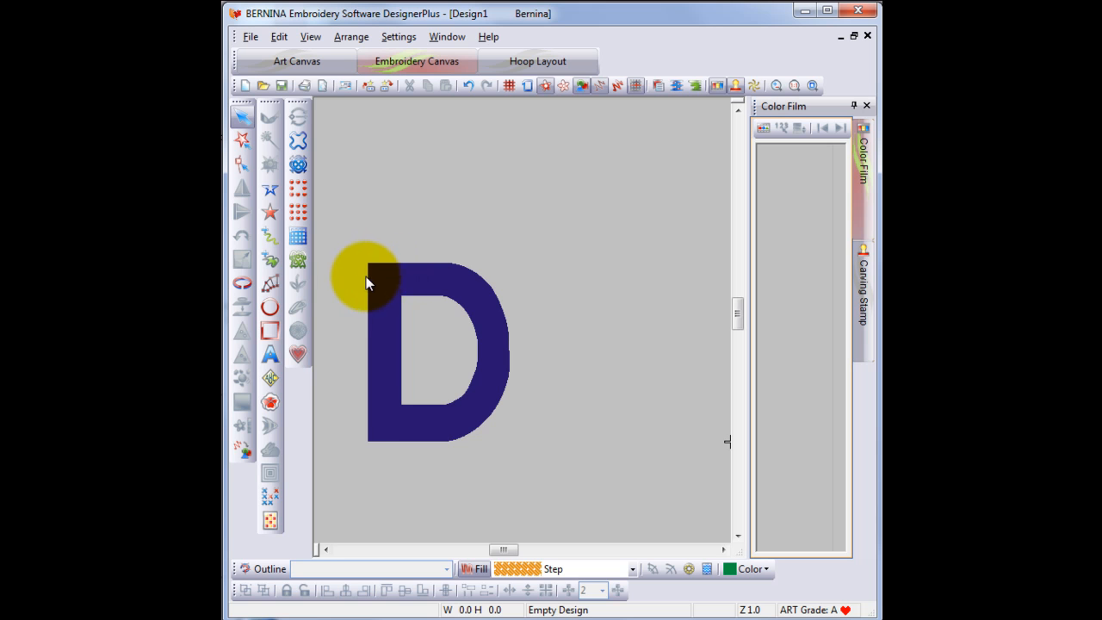
- Start a new column at the D's top-left corner, placing points down the left stem and along the bottom edge
{"action": "left_click", "coordinate": [268, 284]}
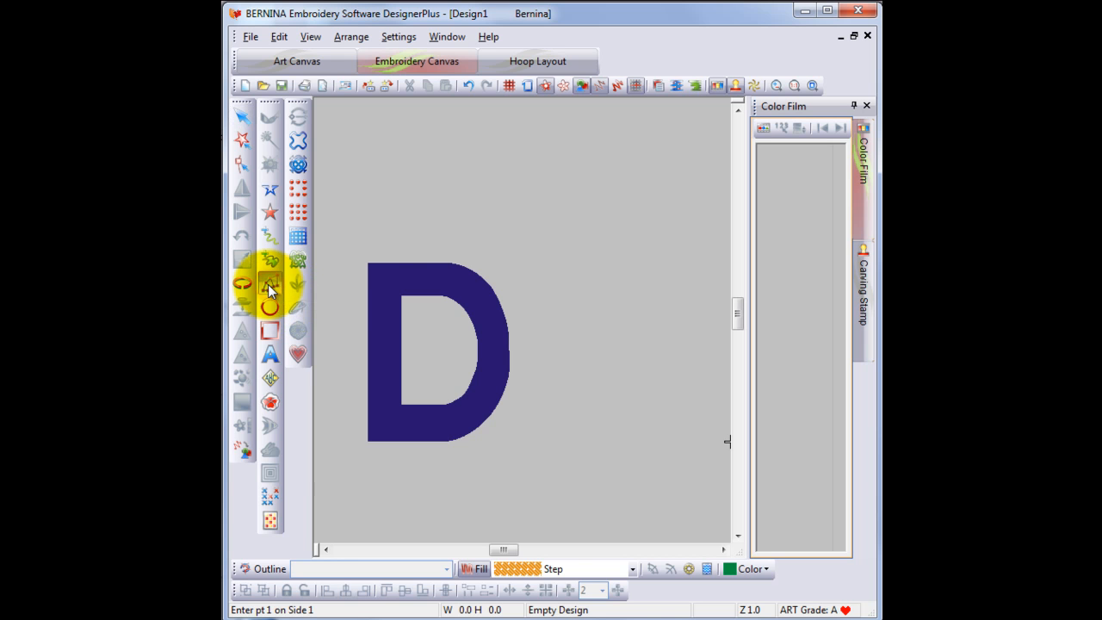
{"action": "left_click", "coordinate": [368, 264]}
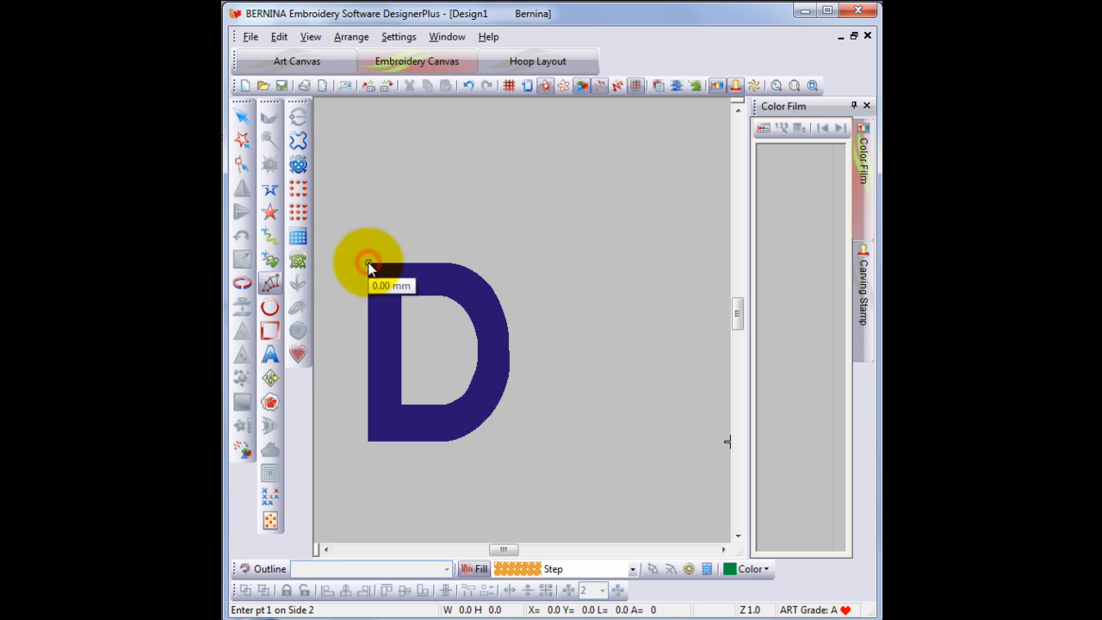
{"action": "left_click", "coordinate": [402, 294]}
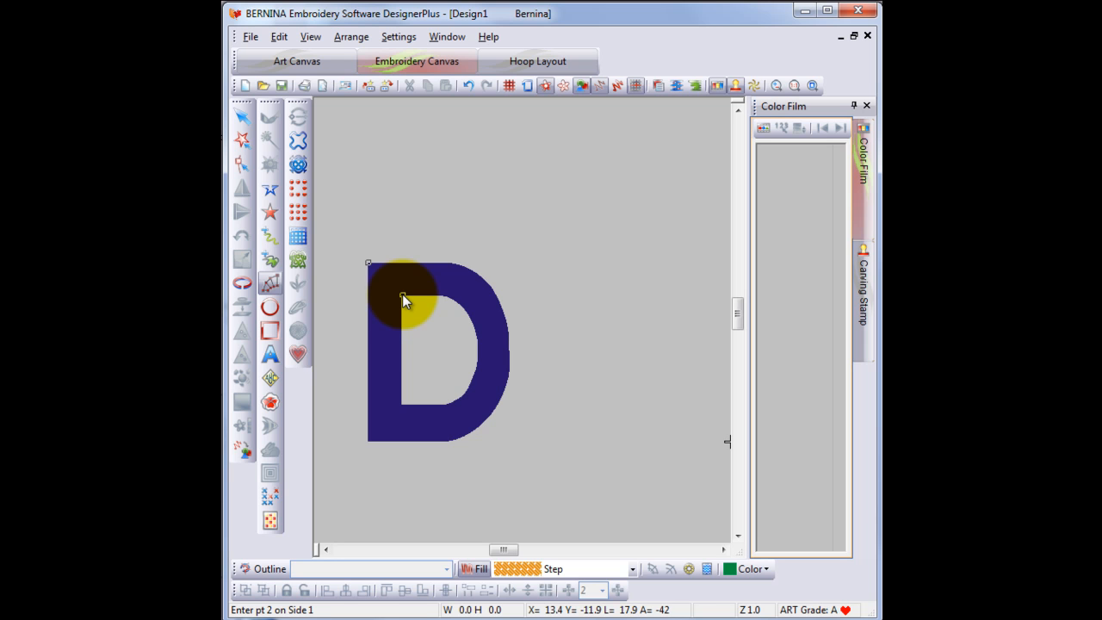
{"action": "left_click", "coordinate": [369, 360]}
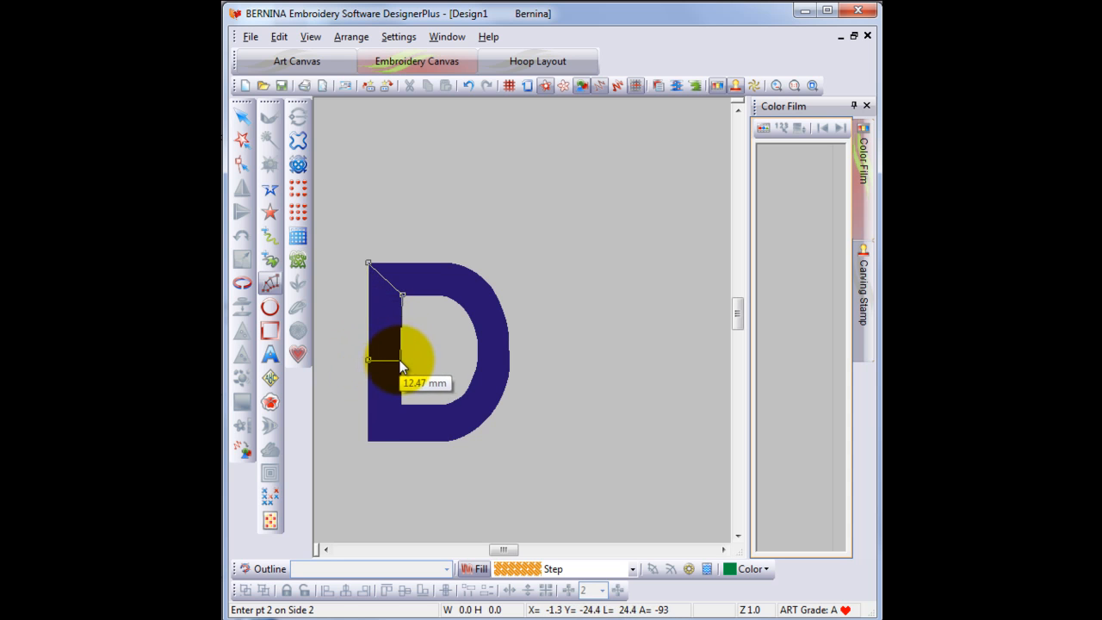
{"action": "left_click", "coordinate": [402, 359]}
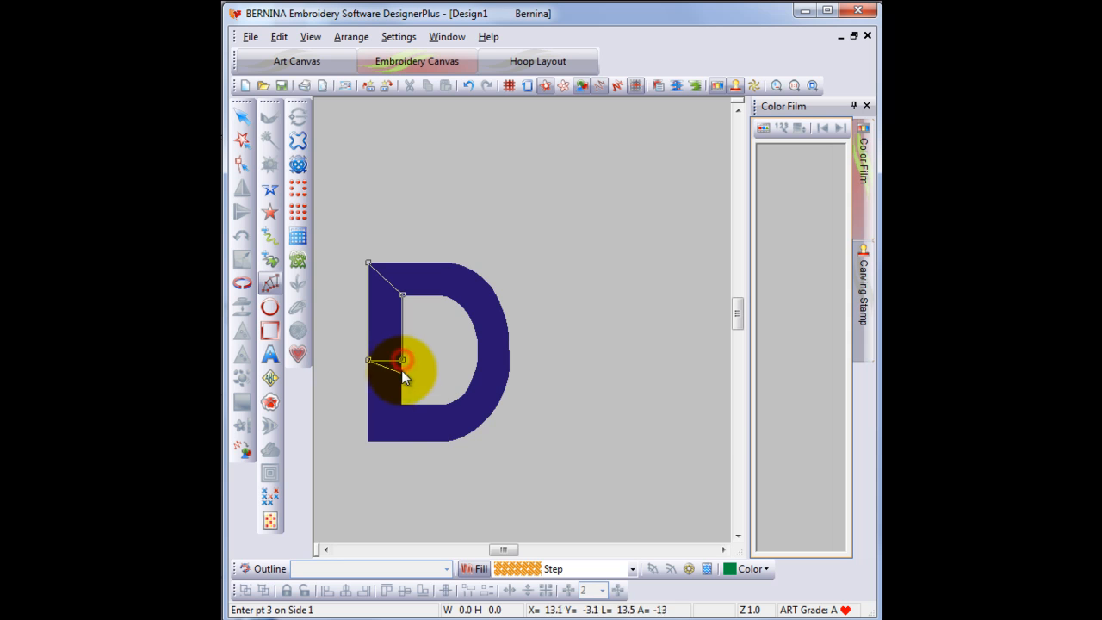
{"action": "left_click", "coordinate": [368, 440]}
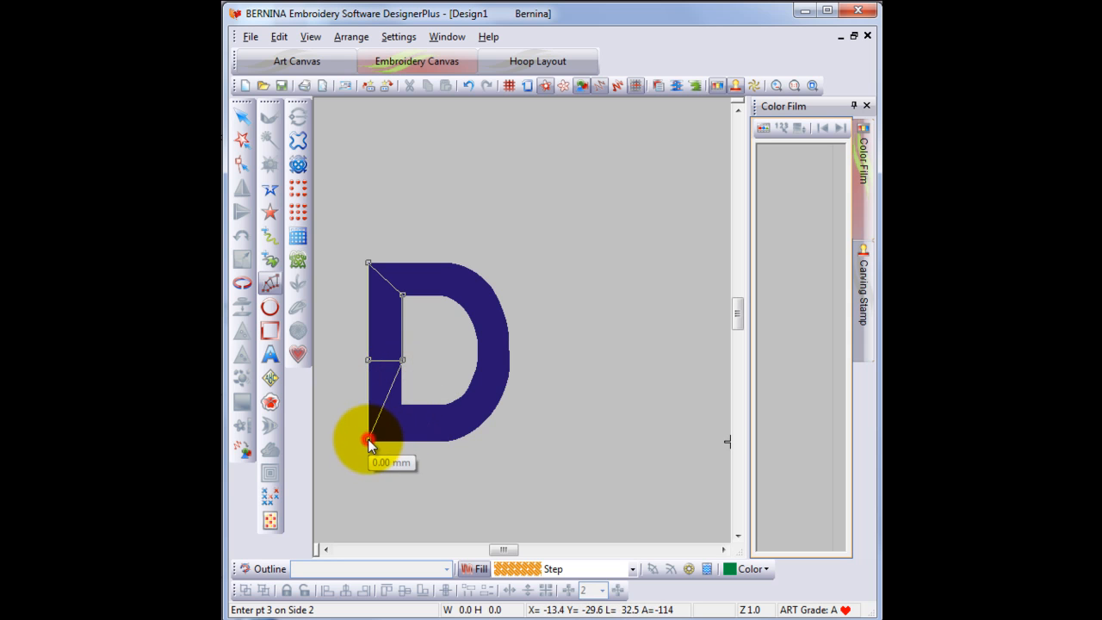
{"action": "left_click", "coordinate": [402, 405]}
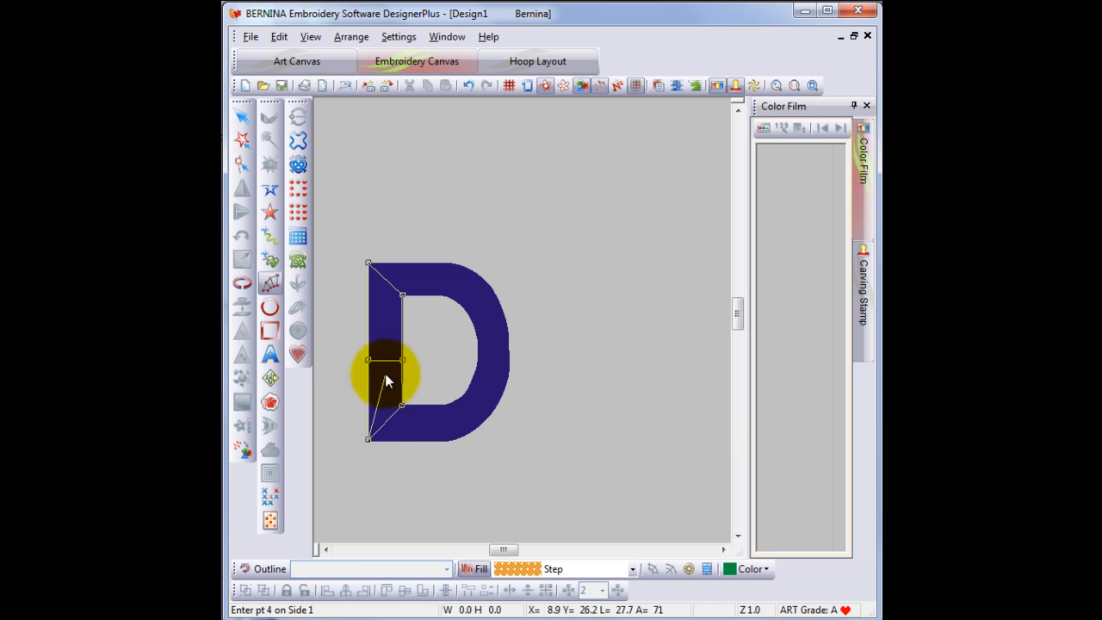
{"action": "left_click", "coordinate": [445, 440]}
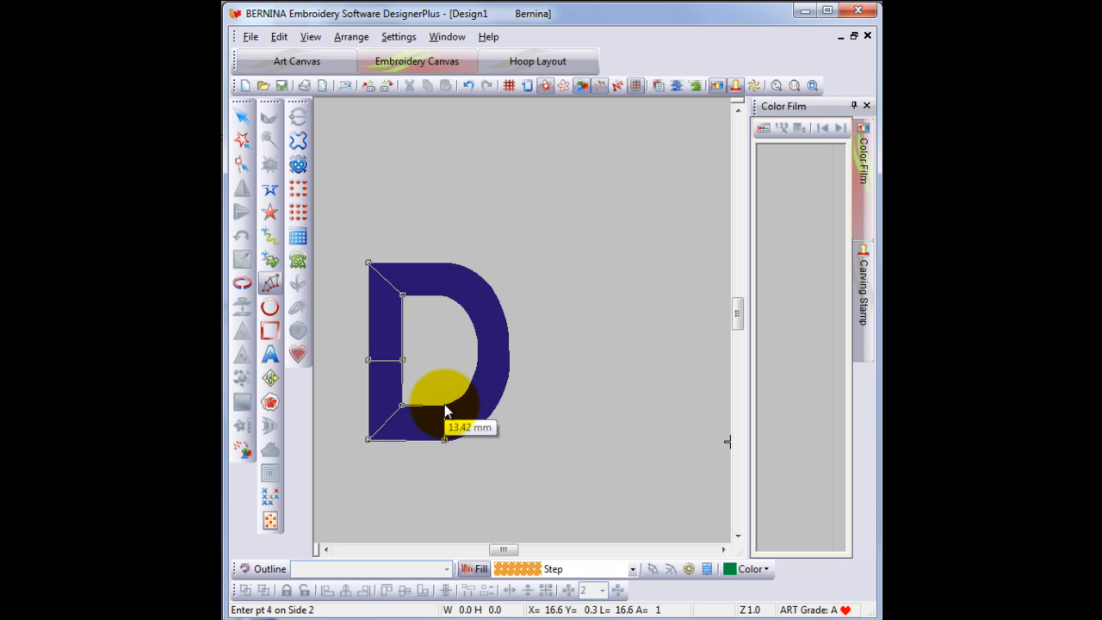
{"action": "left_click", "coordinate": [445, 405]}
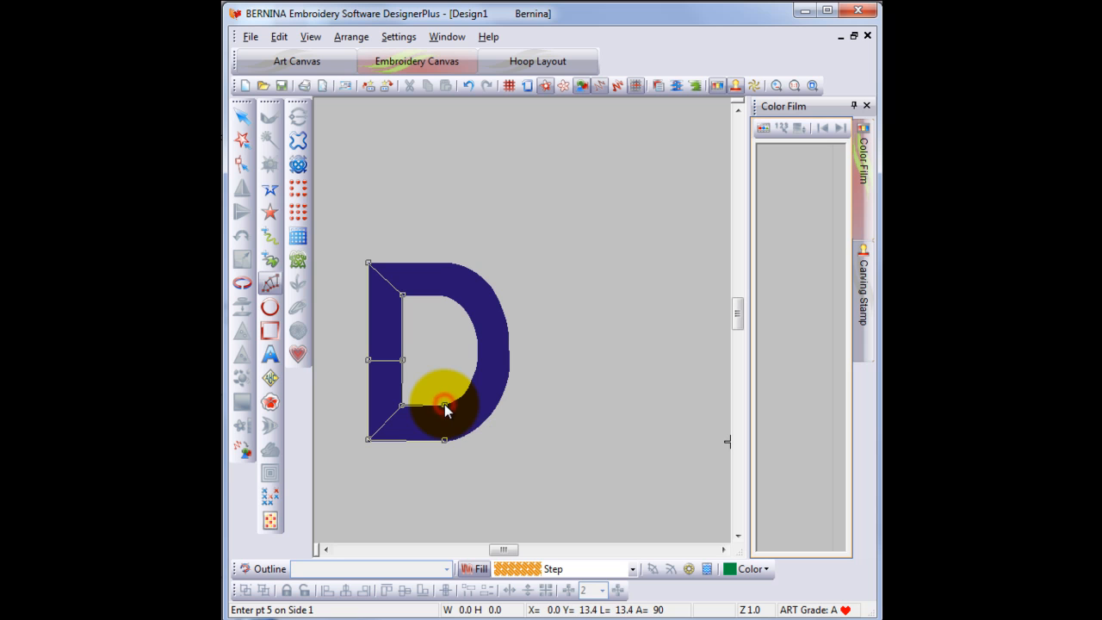
- Continue the column's points around the D's curved bowl back to the top-left corner and finish it
{"action": "left_click", "coordinate": [487, 417]}
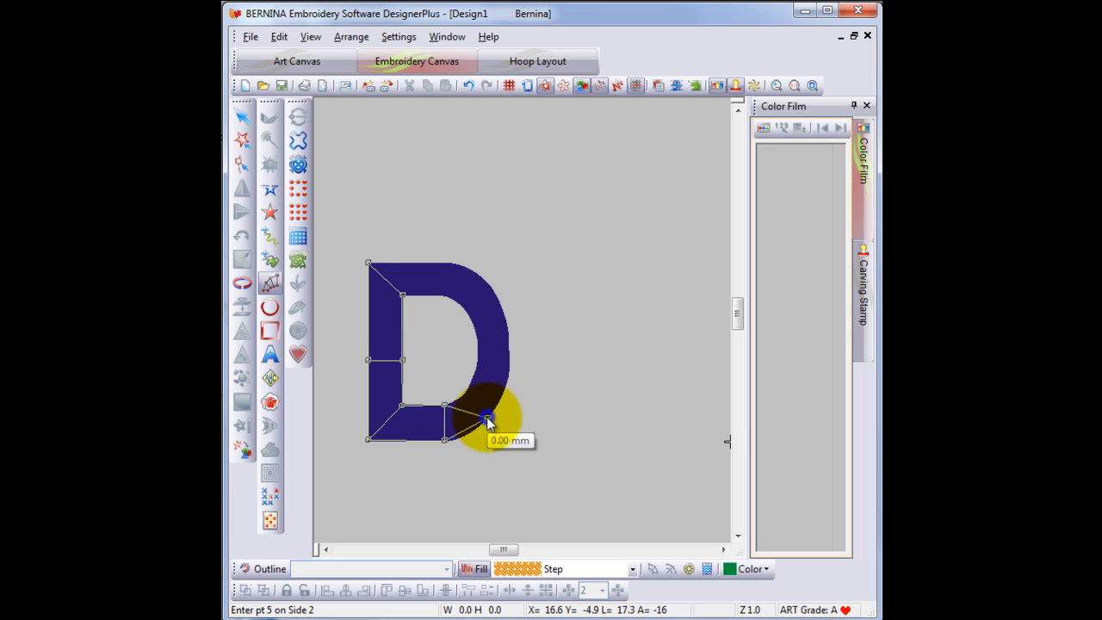
{"action": "left_click", "coordinate": [510, 349]}
{"action": "left_click", "coordinate": [510, 349]}
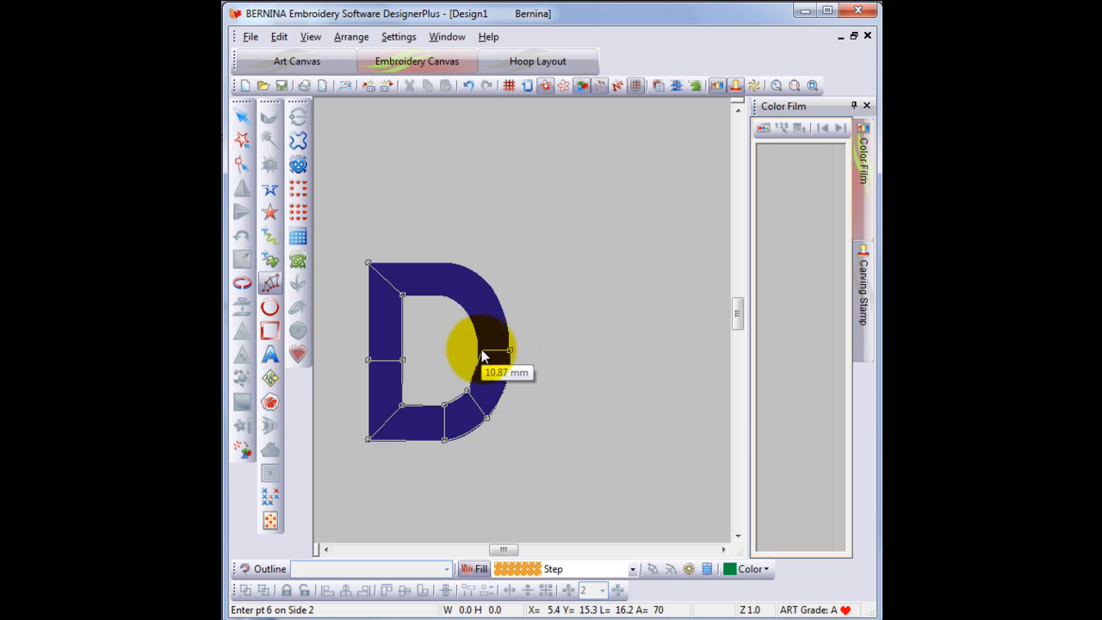
{"action": "left_click", "coordinate": [479, 353]}
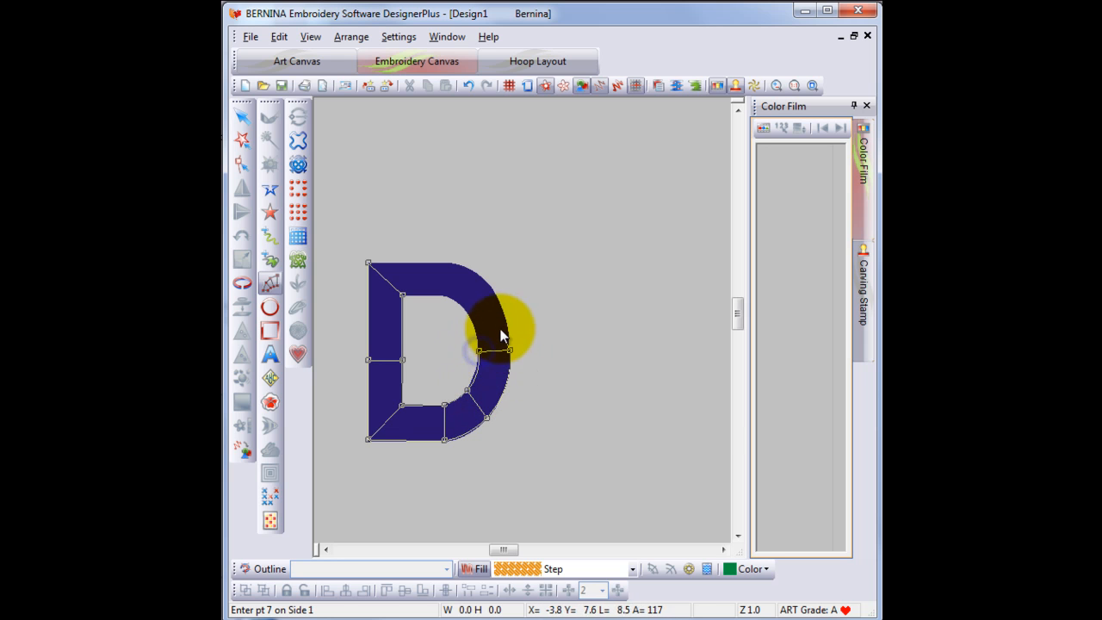
{"action": "left_click", "coordinate": [497, 295]}
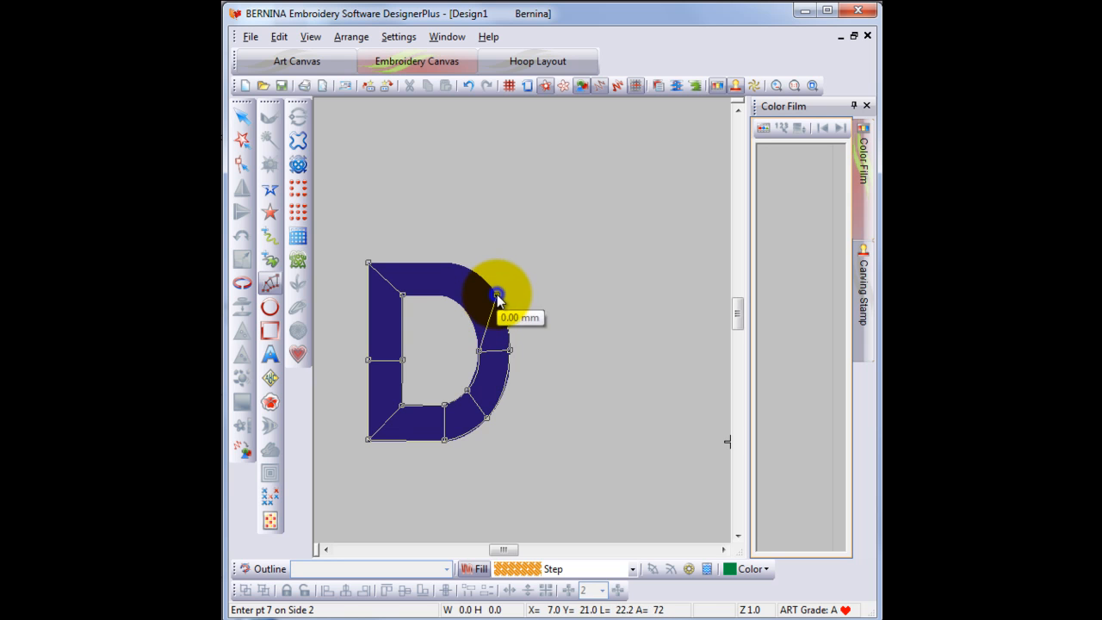
{"action": "left_click", "coordinate": [469, 315]}
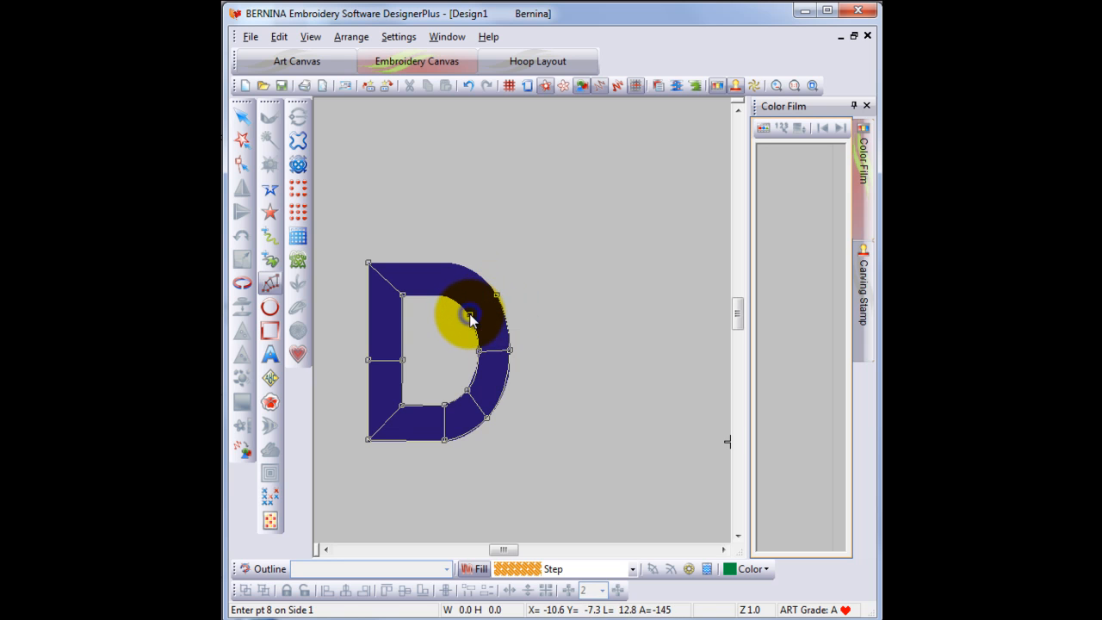
{"action": "left_click", "coordinate": [455, 265]}
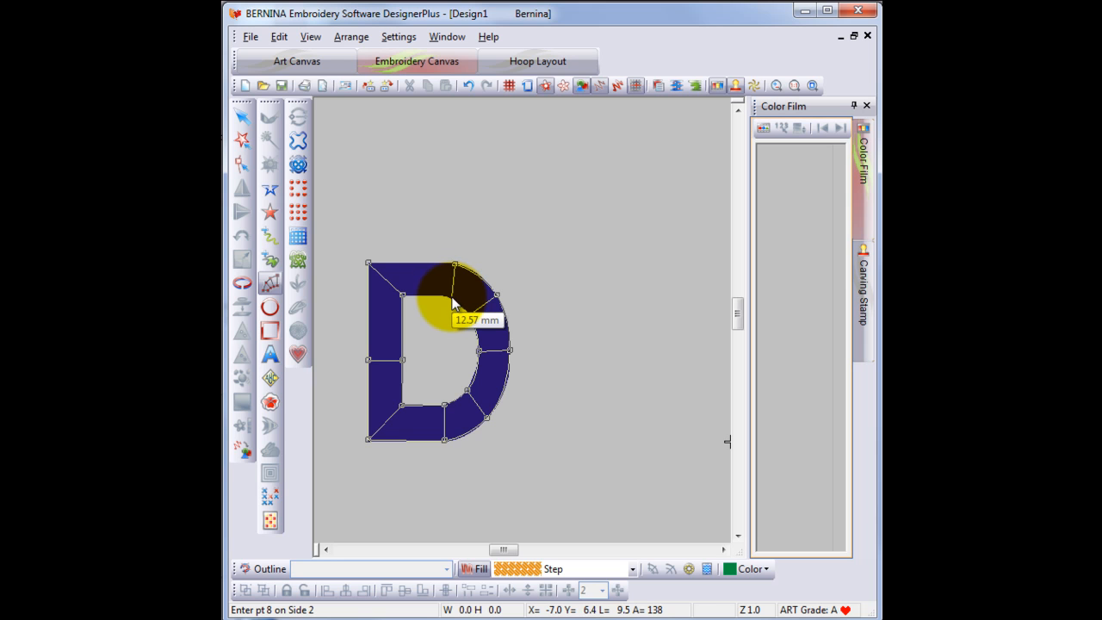
{"action": "left_click", "coordinate": [453, 299]}
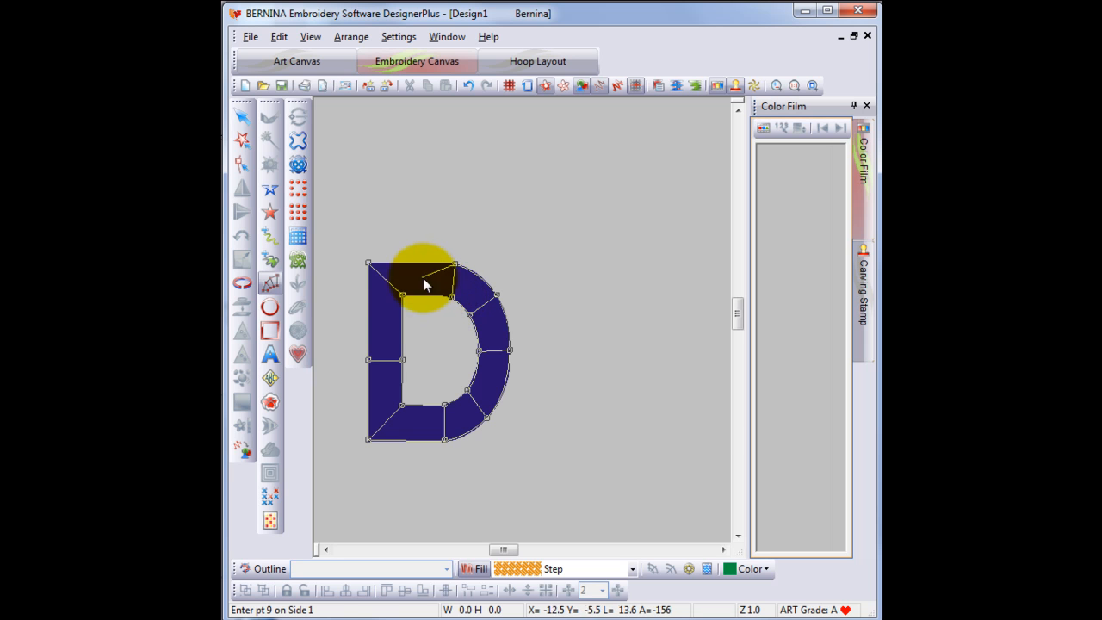
{"action": "left_click", "coordinate": [368, 261]}
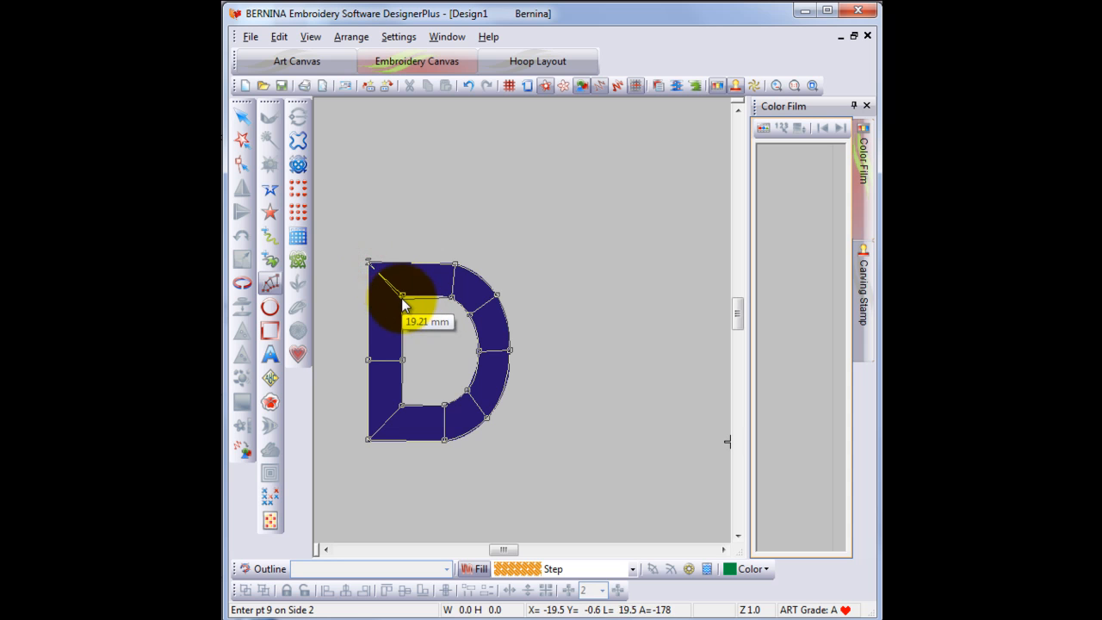
{"action": "left_click", "coordinate": [403, 295]}
{"action": "key", "text": "Return"}
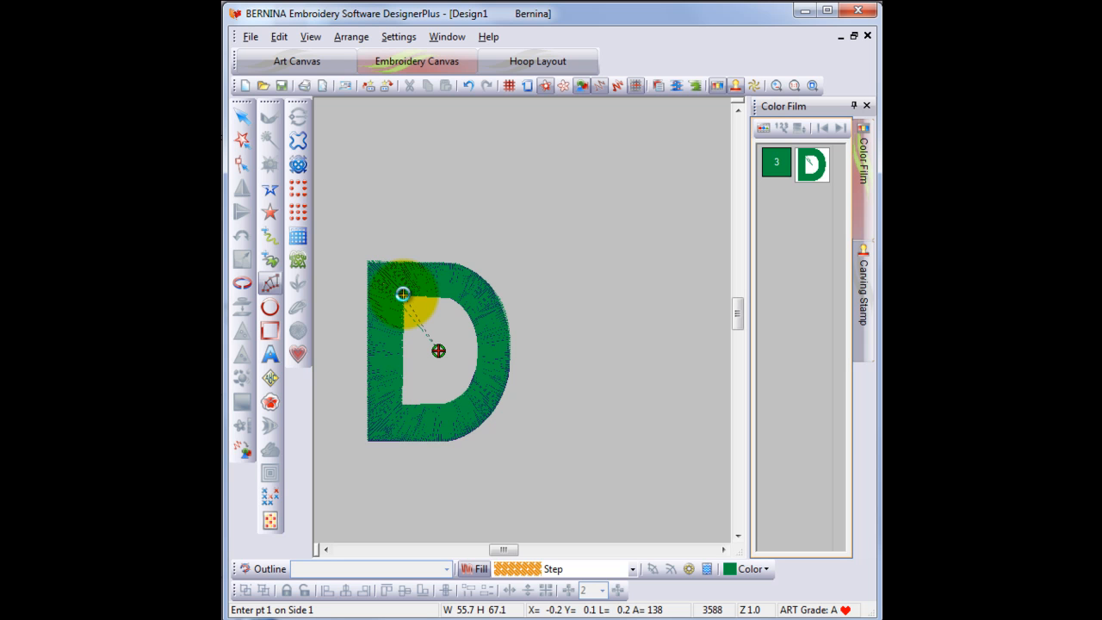
{"action": "left_click", "coordinate": [403, 293]}
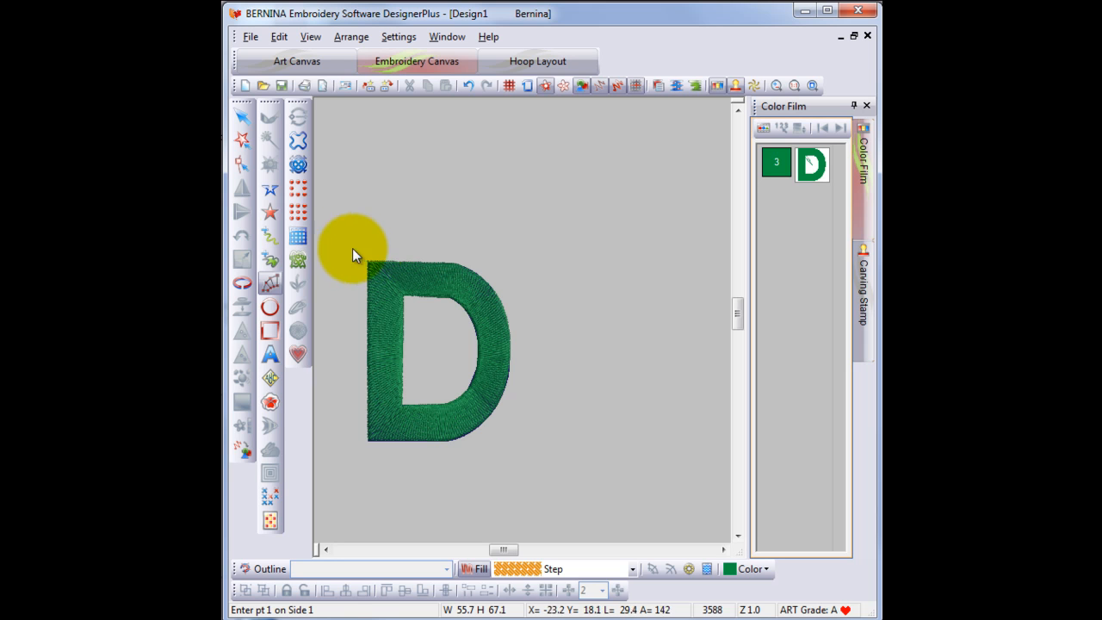
- Select the D-shaped column and change its fill stitch type to Satin
{"action": "left_click", "coordinate": [246, 118]}
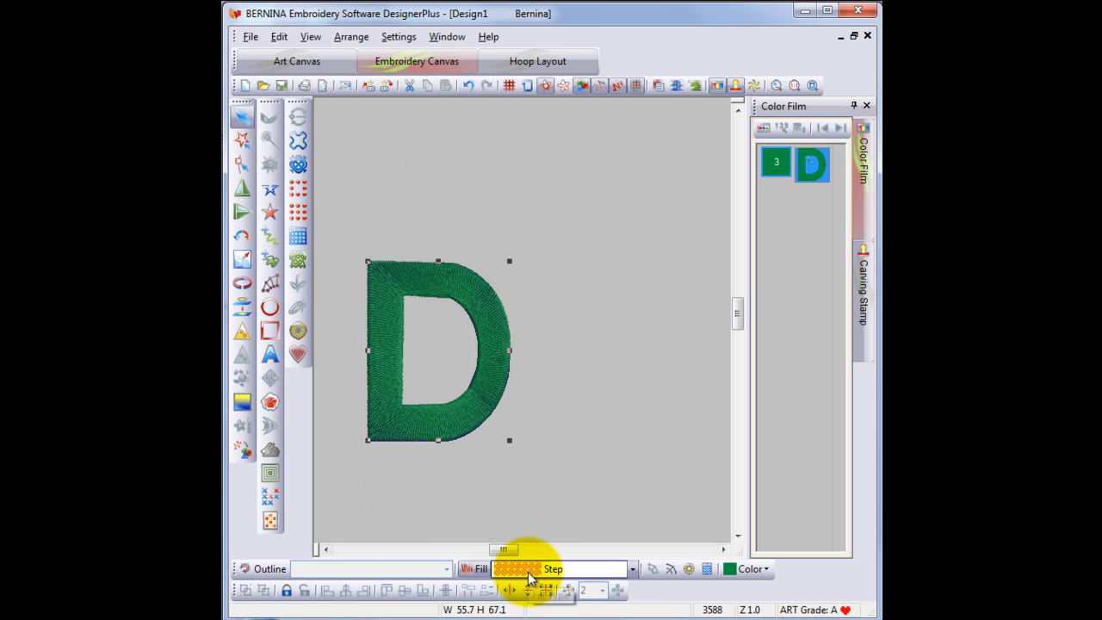
{"action": "left_click", "coordinate": [634, 568]}
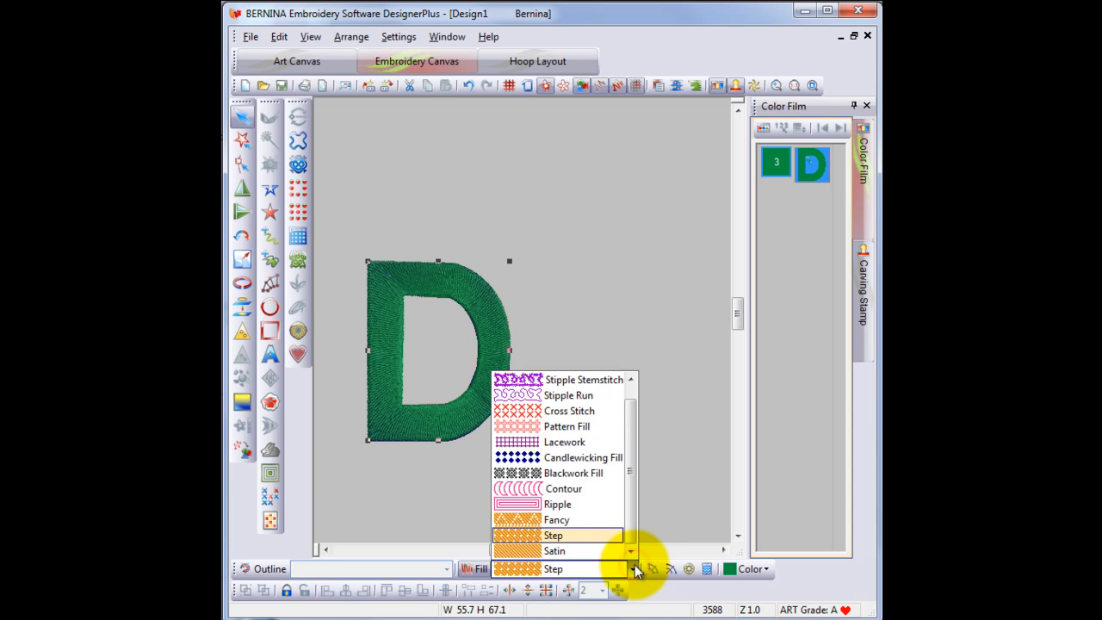
{"action": "left_click", "coordinate": [567, 551]}
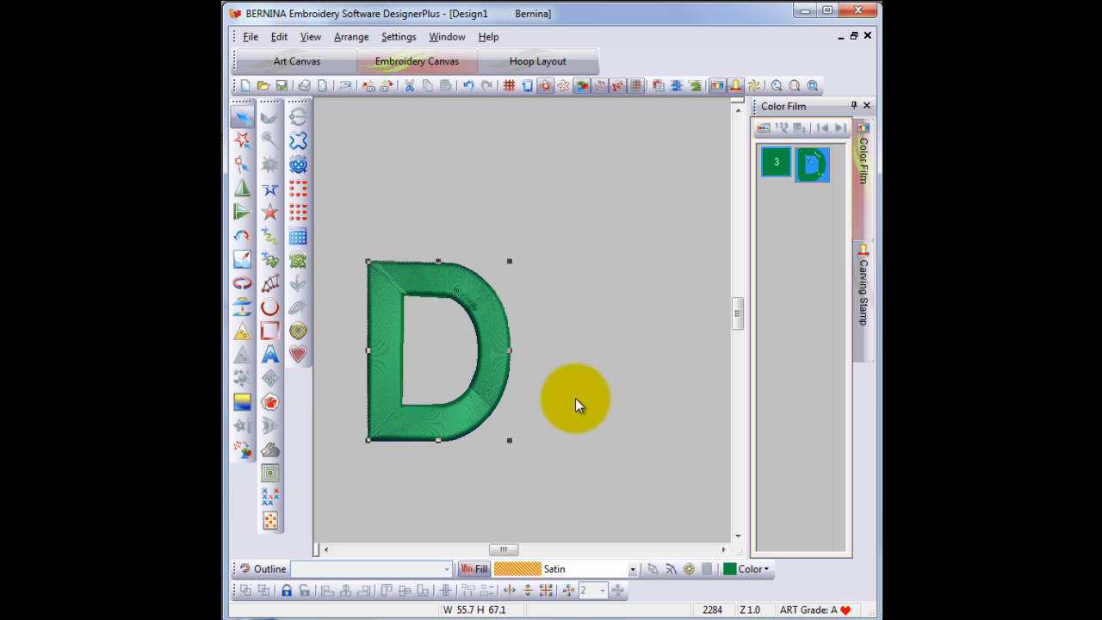
- Switch the stitch display and zoom in on the D to inspect the satin stitching
{"action": "key", "text": "t"}
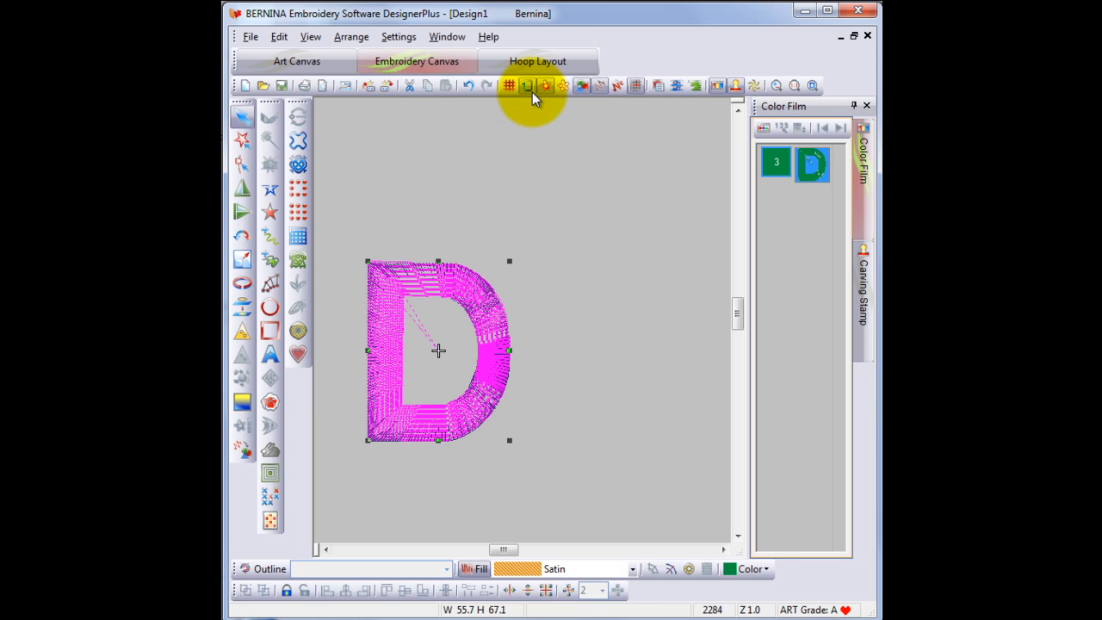
{"action": "left_click", "coordinate": [777, 85]}
{"action": "left_click_drag", "start_coordinate": [343, 252], "coordinate": [534, 463]}
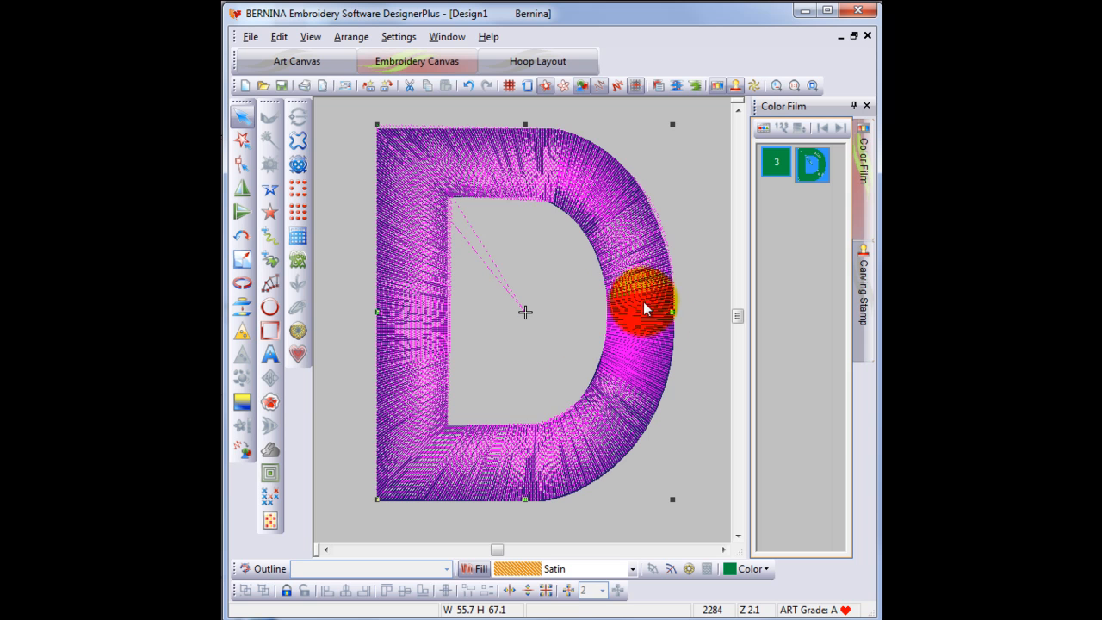